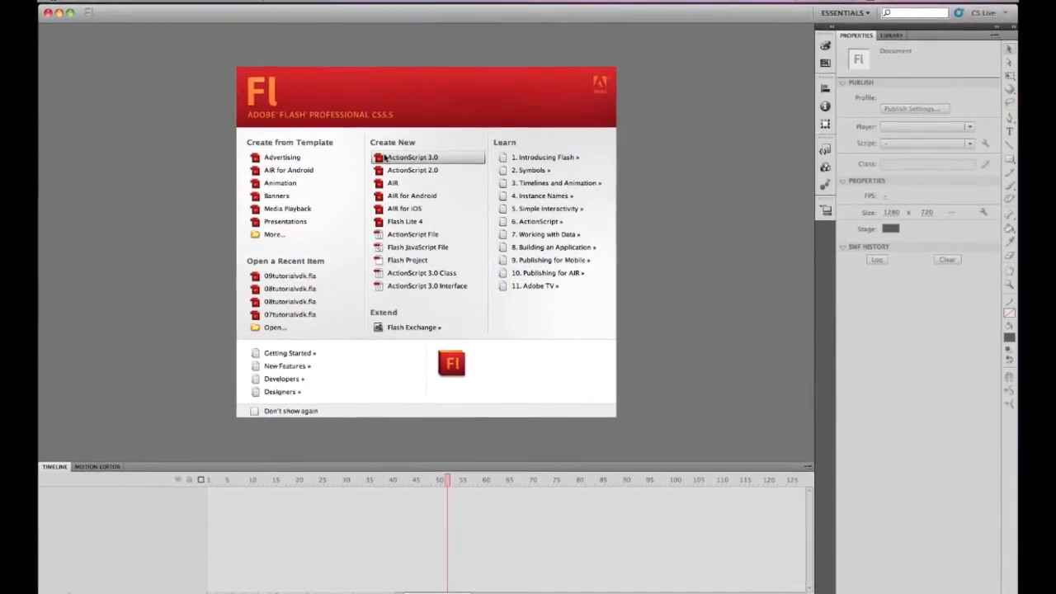
Create a new ActionScript 3.0 document with a frame rate of 12 fps and fit the stage to the window
left_click(411, 156)
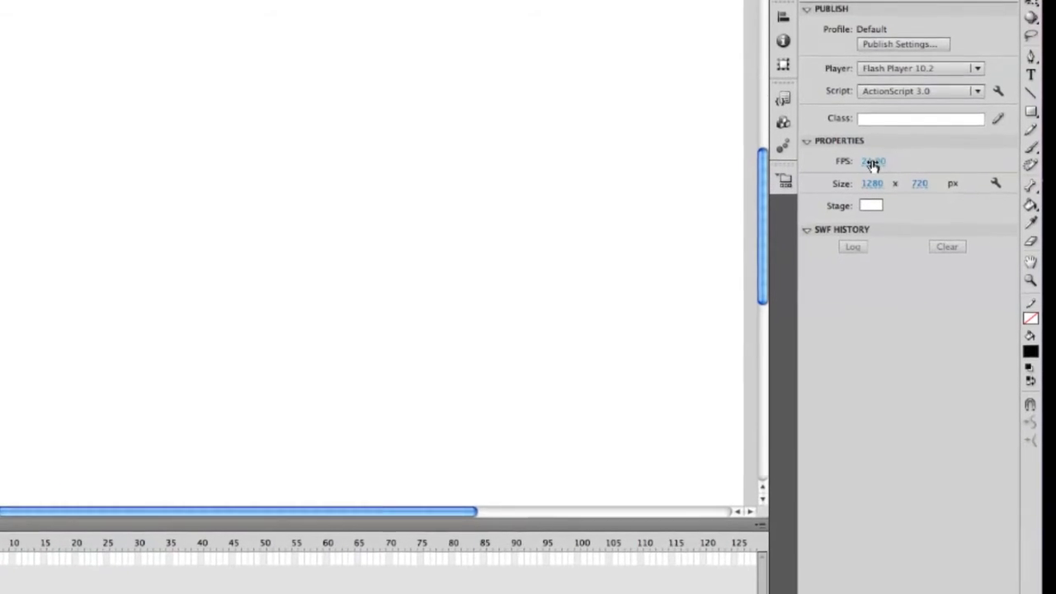
left_click(876, 172)
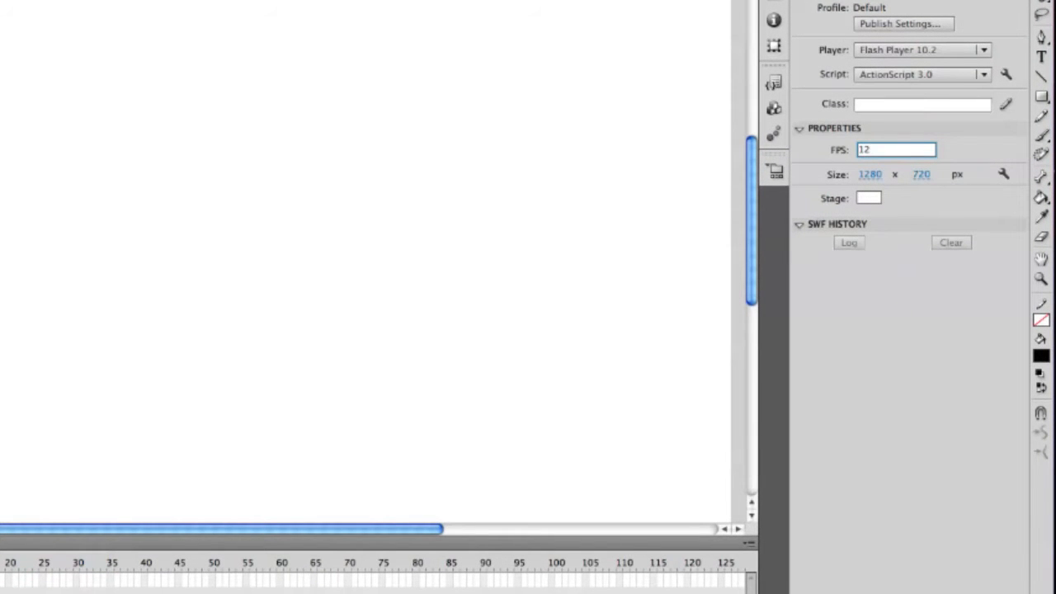
left_click(672, 360)
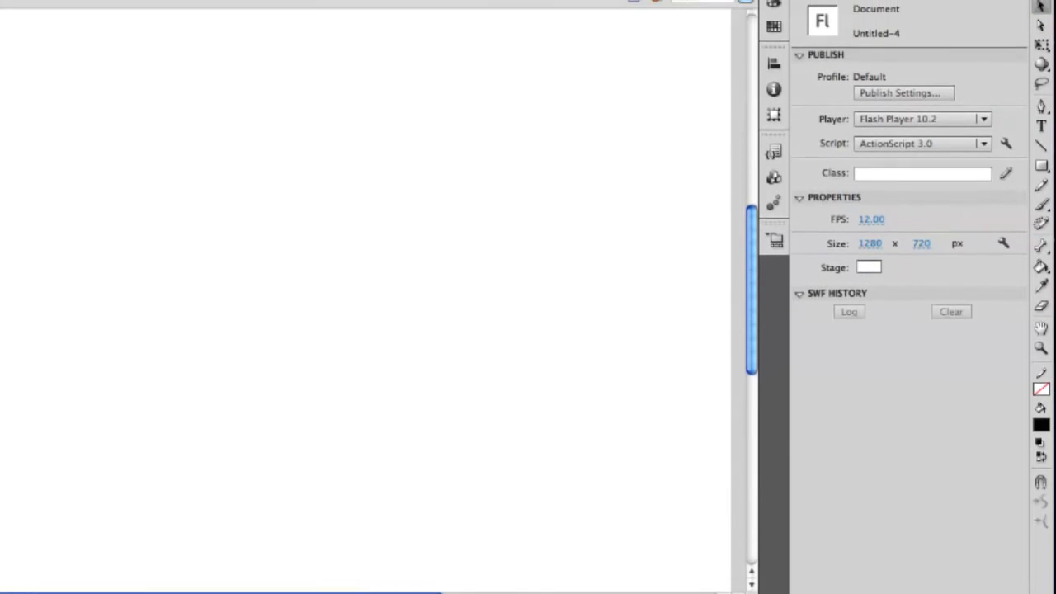
left_click(744, 2)
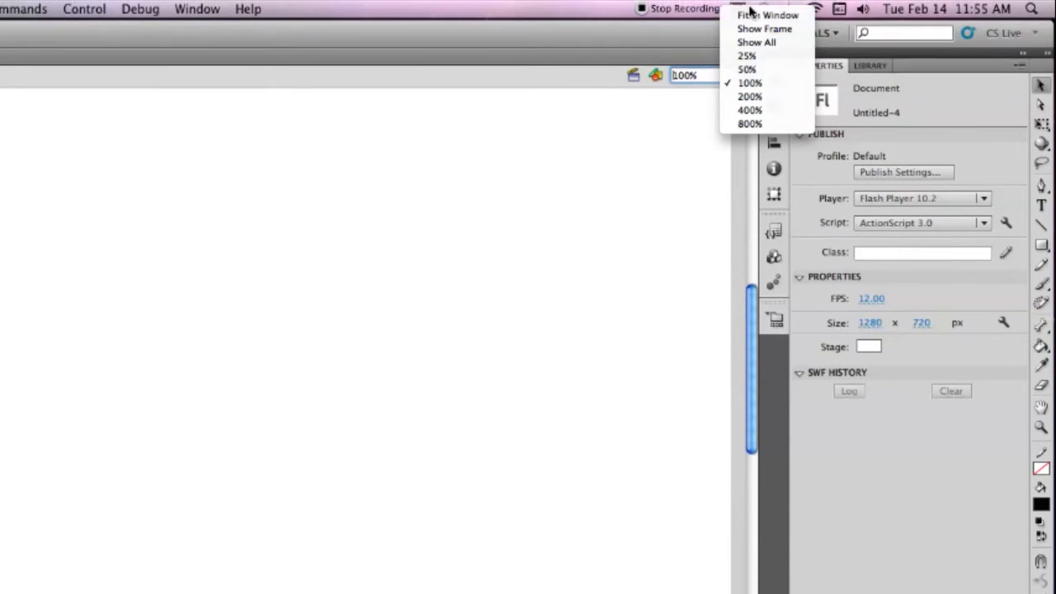
left_click(751, 16)
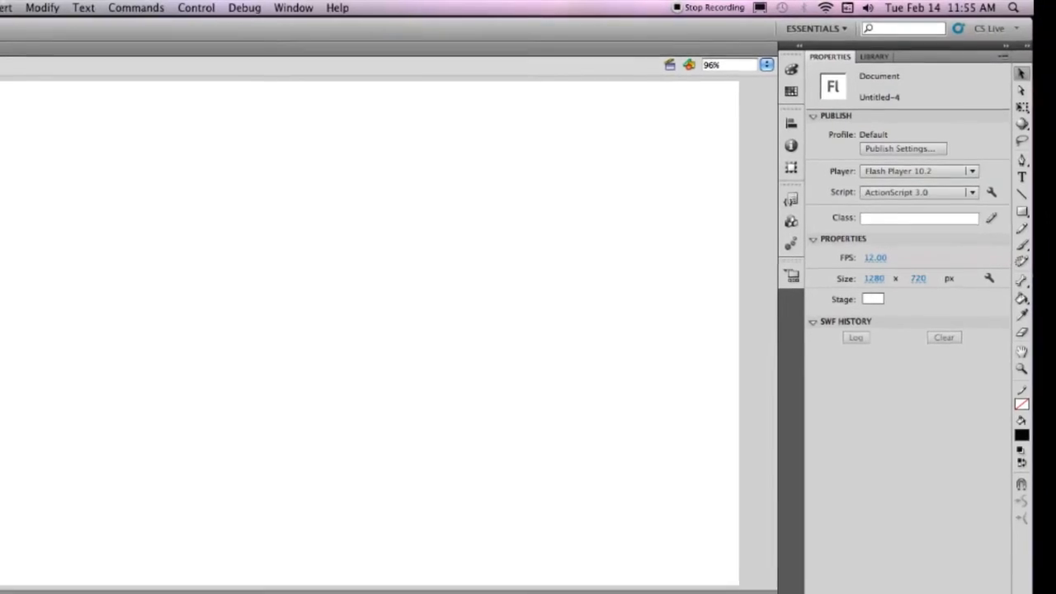
Save the document as 08tutorialvdk.fla in the tutorials folder inside __SF127fac_home
left_click(33, 7)
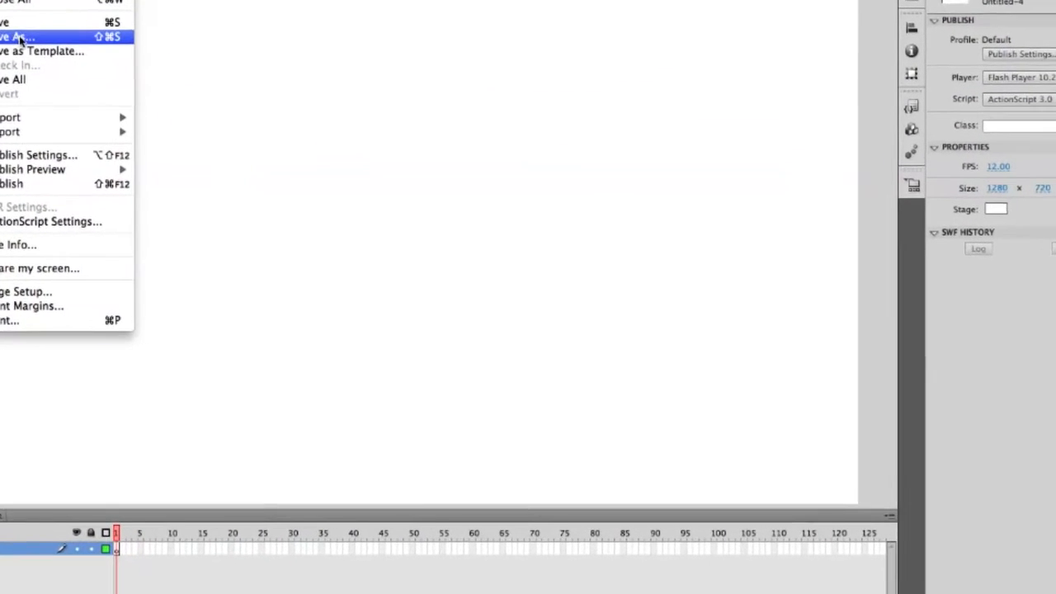
left_click(116, 90)
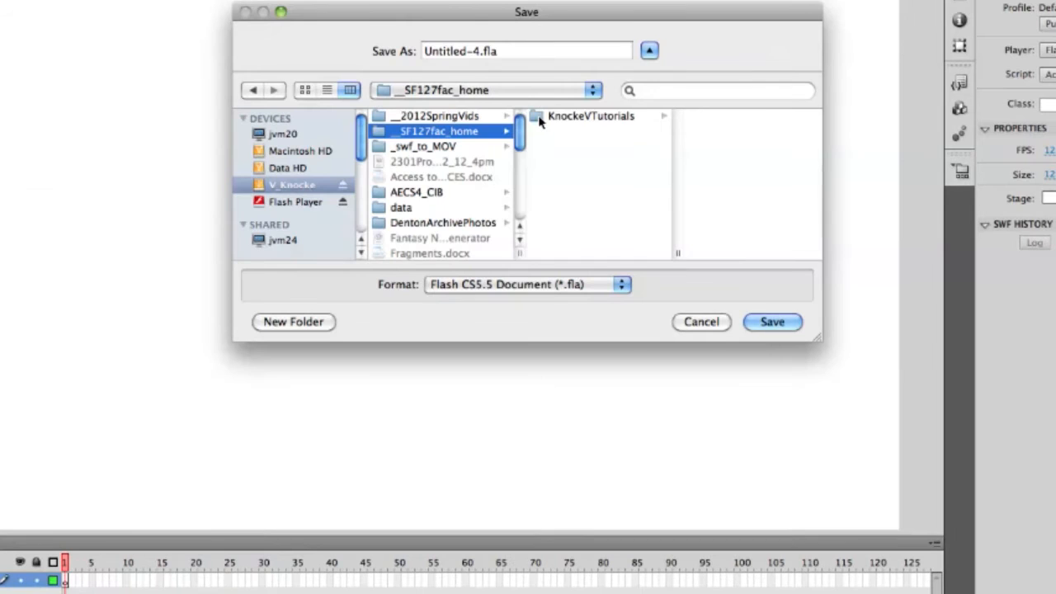
left_click(537, 129)
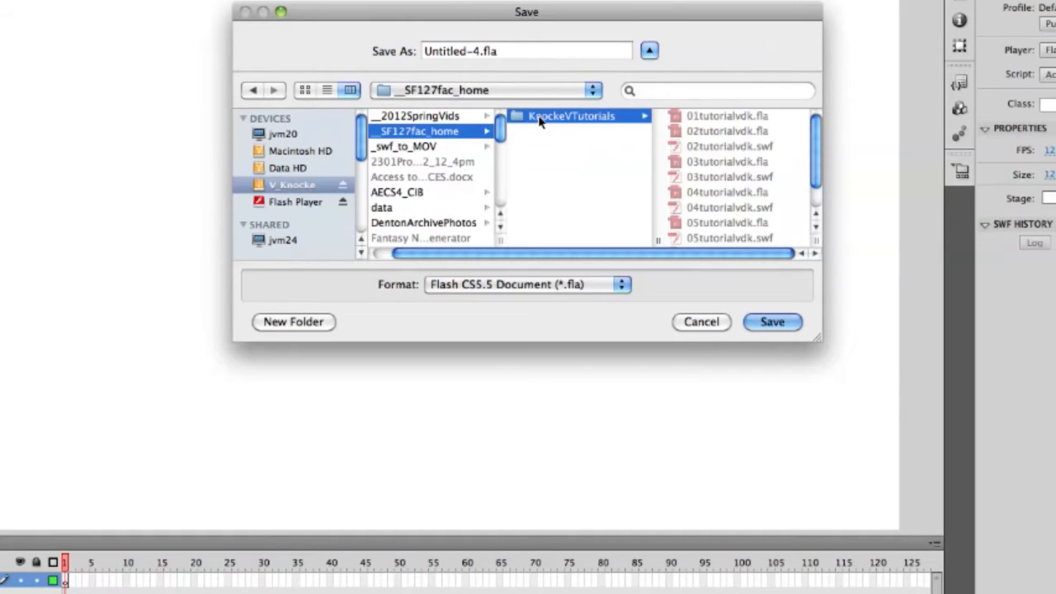
left_click(491, 50)
left_click_drag(485, 51, 361, 49)
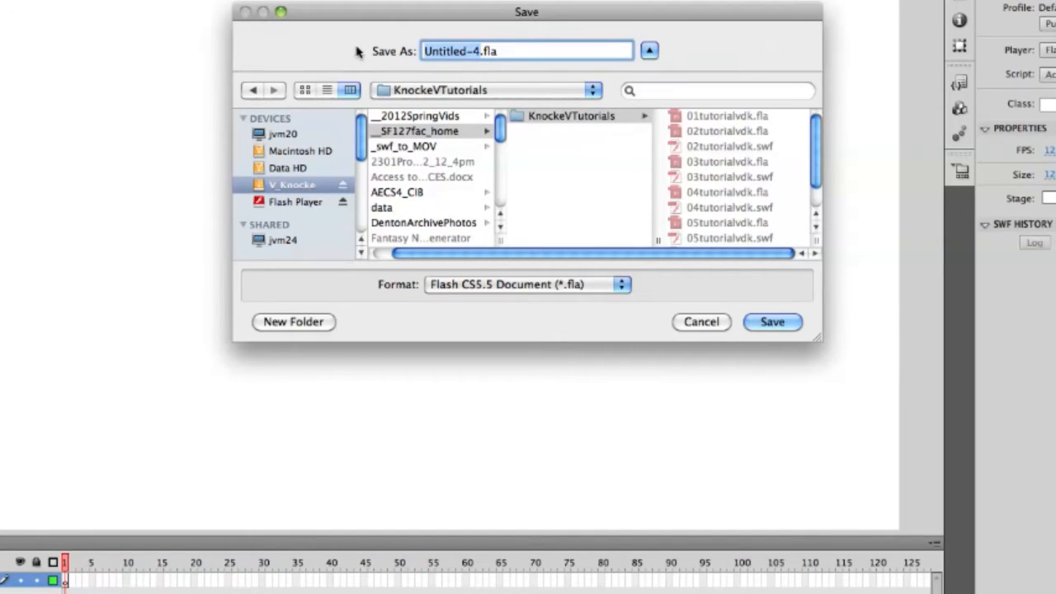
type("08")
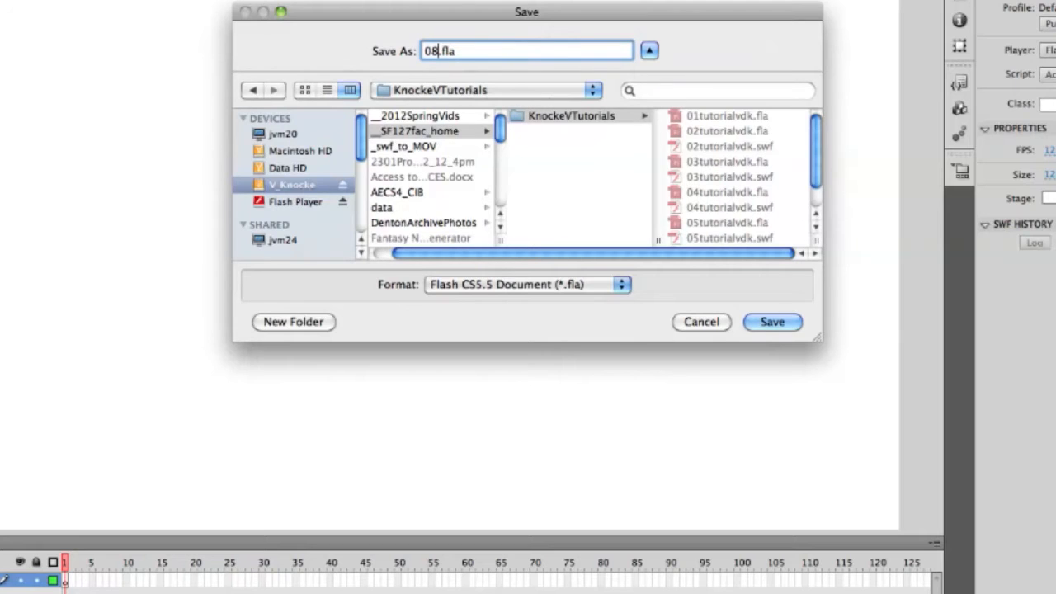
type("tutorialvdk")
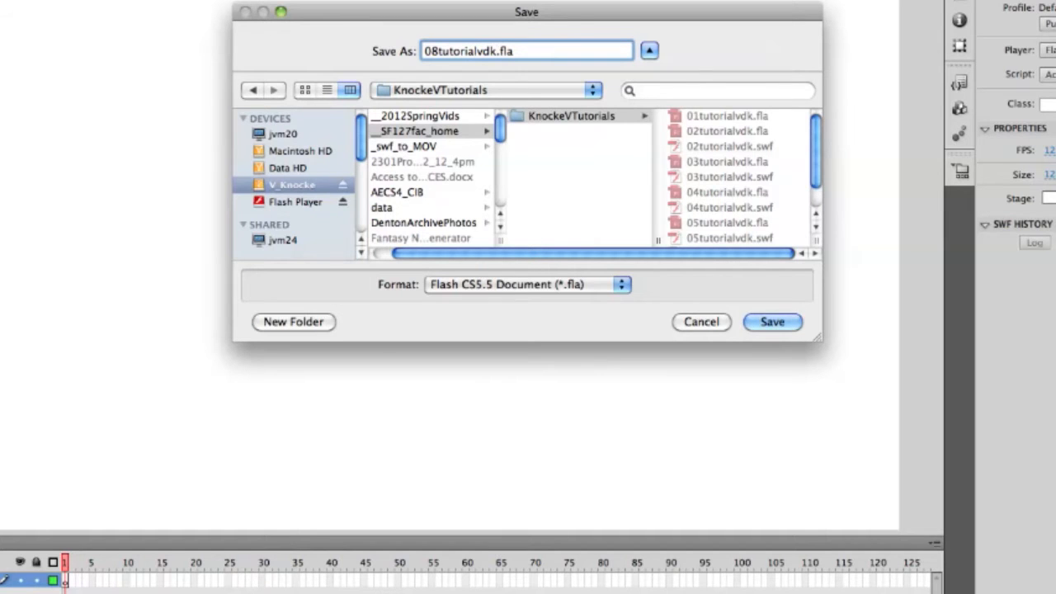
left_click(779, 324)
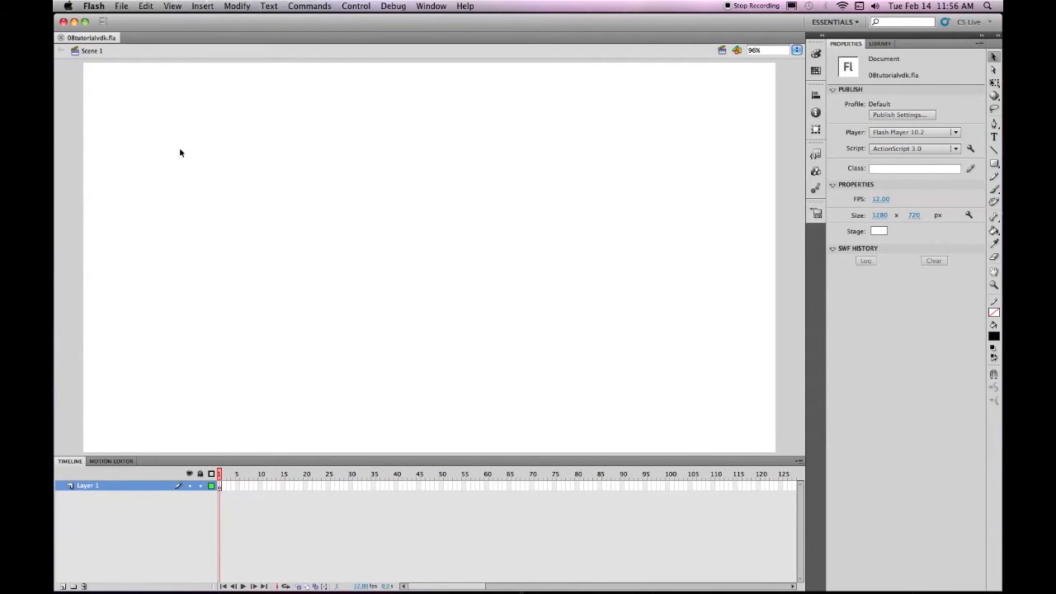
Show the rulers around the stage
left_click(173, 8)
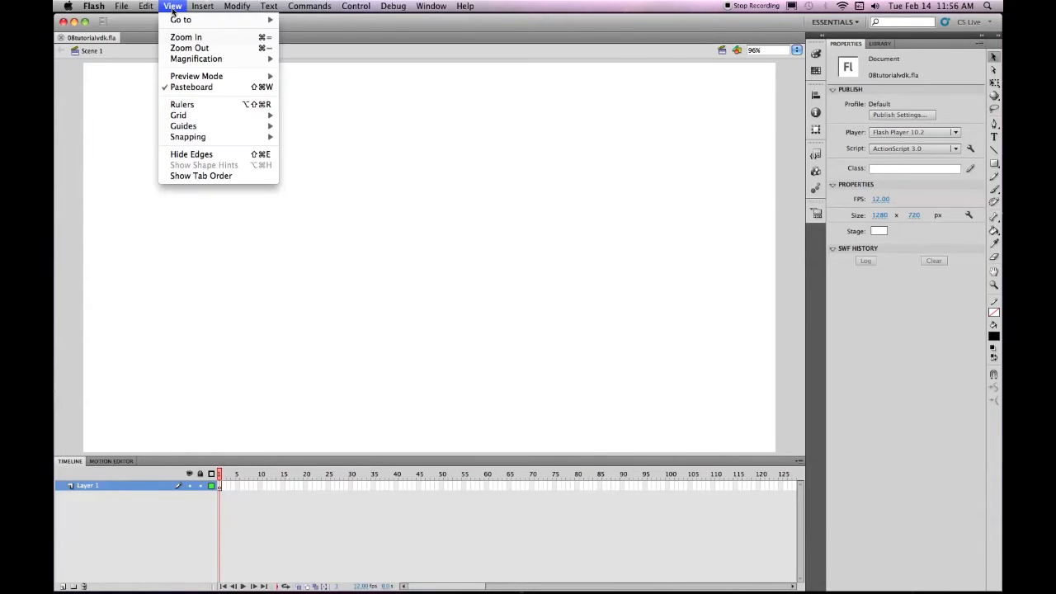
left_click(181, 105)
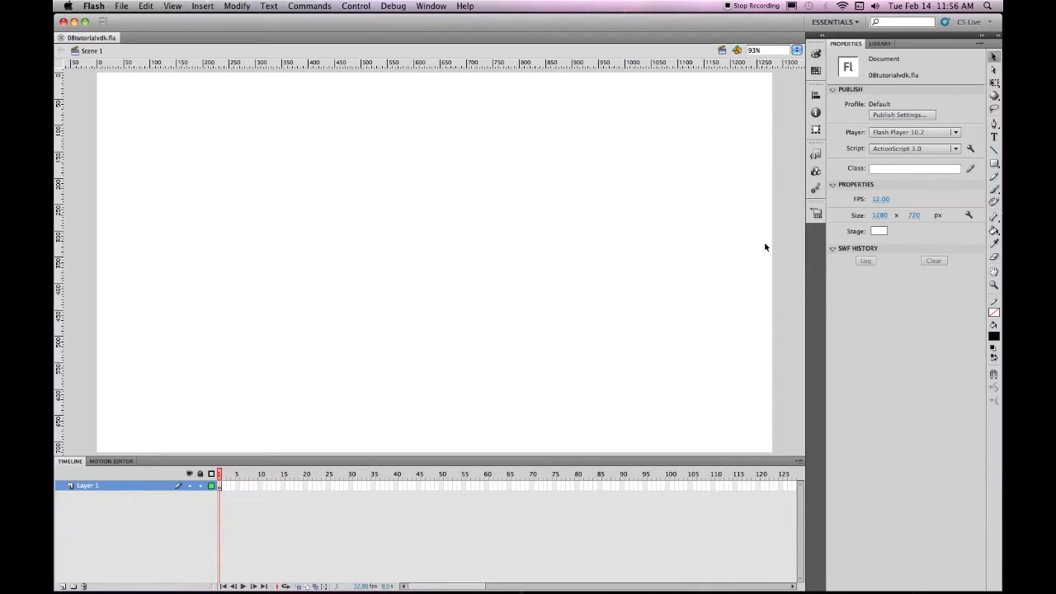
Draw a white rectangle without a stroke that covers the whole stage, about 1292 by 724 px
left_click(993, 351)
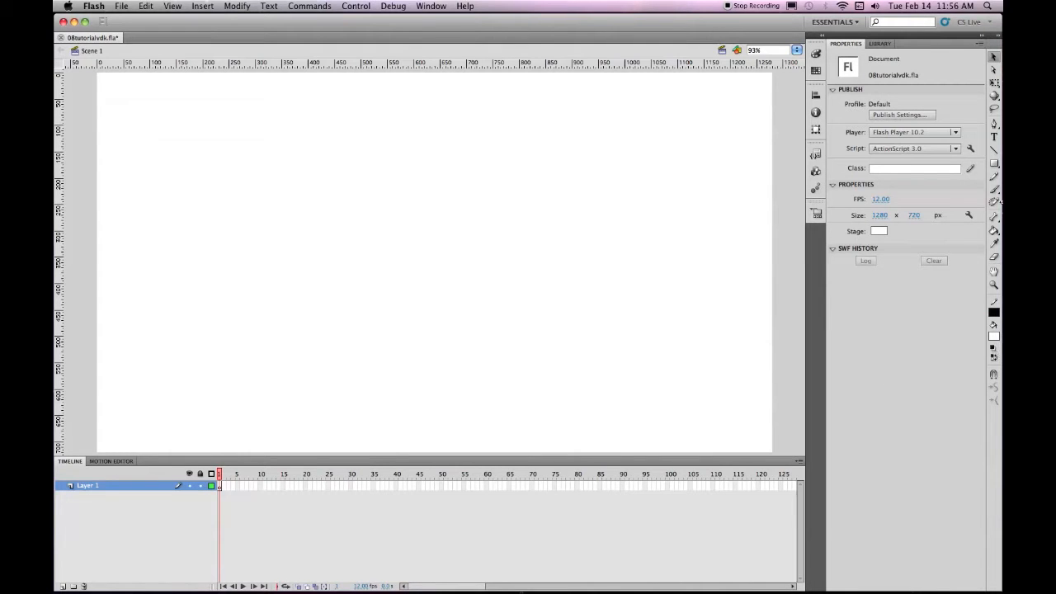
left_click(994, 164)
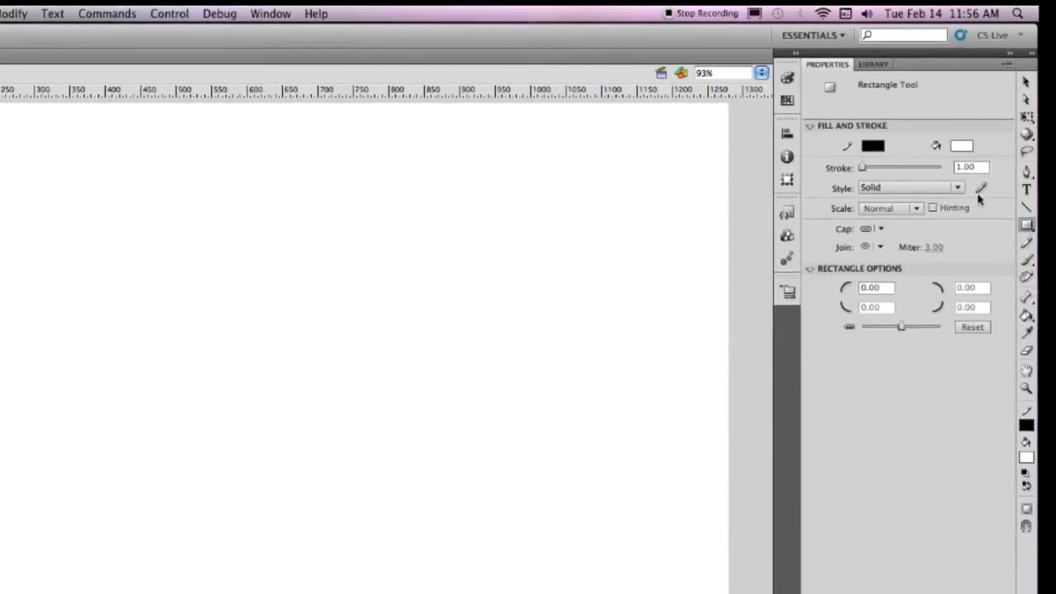
left_click(873, 146)
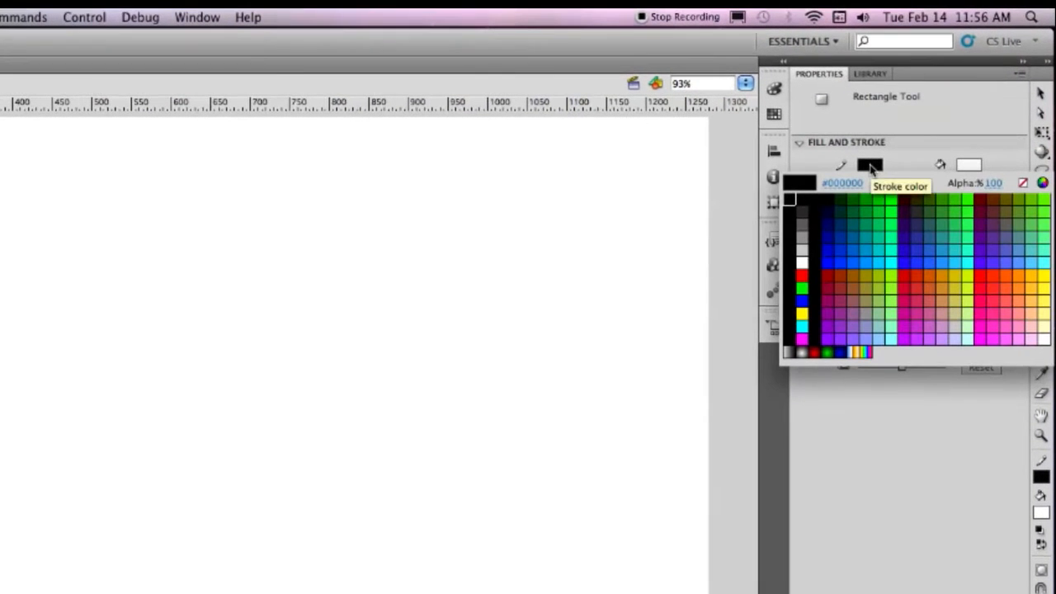
left_click(1023, 183)
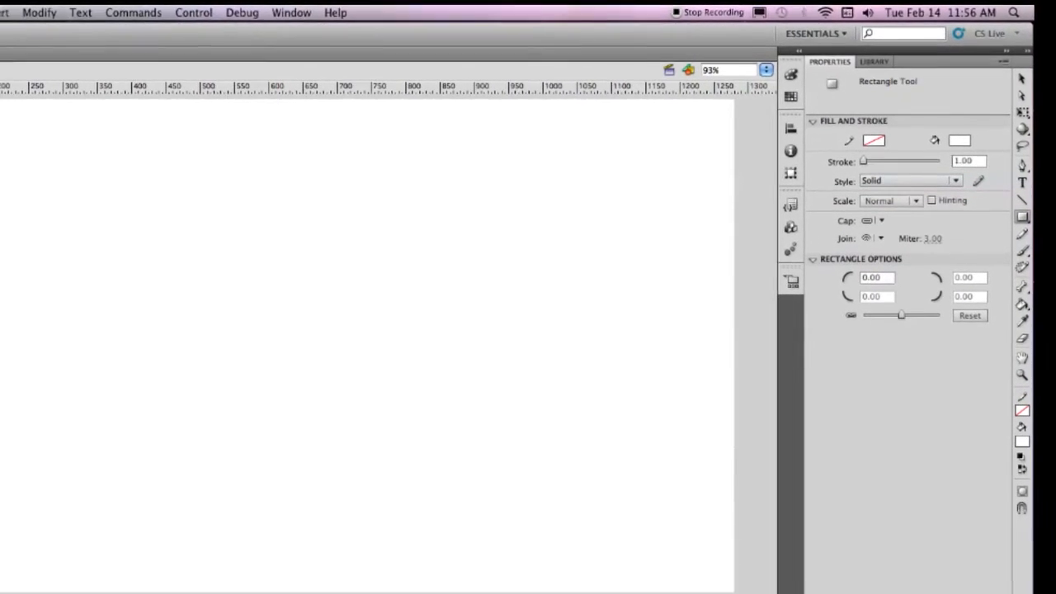
left_click_drag(0, 102, 240, 386)
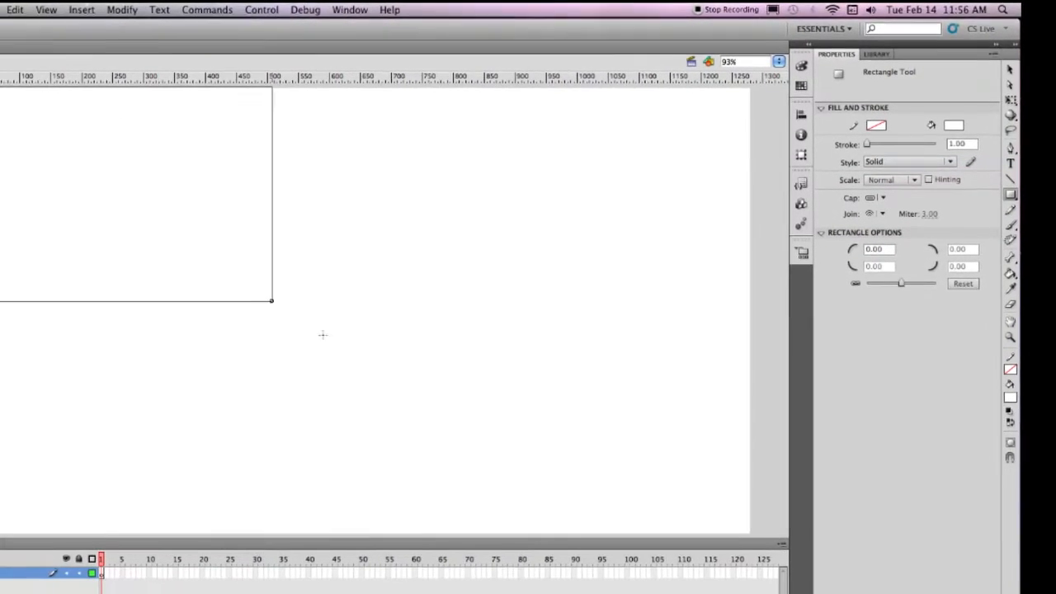
left_click_drag(322, 334, 703, 526)
left_click_drag(732, 450, 776, 453)
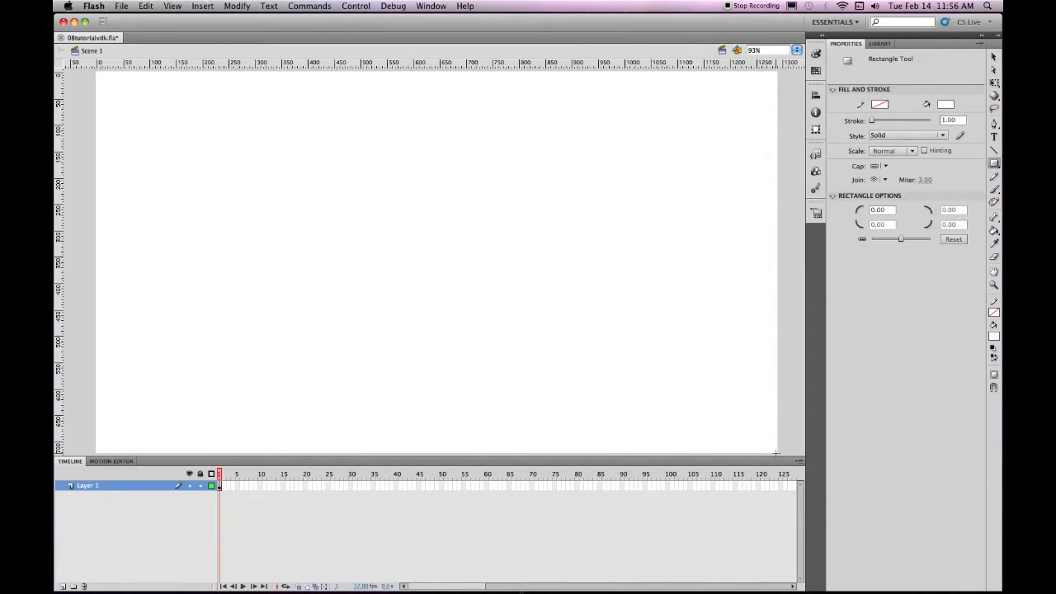
Fill the rectangle with the white-to-black radial gradient and move the gradient's center close to the stage's upper-left corner
left_click(220, 488)
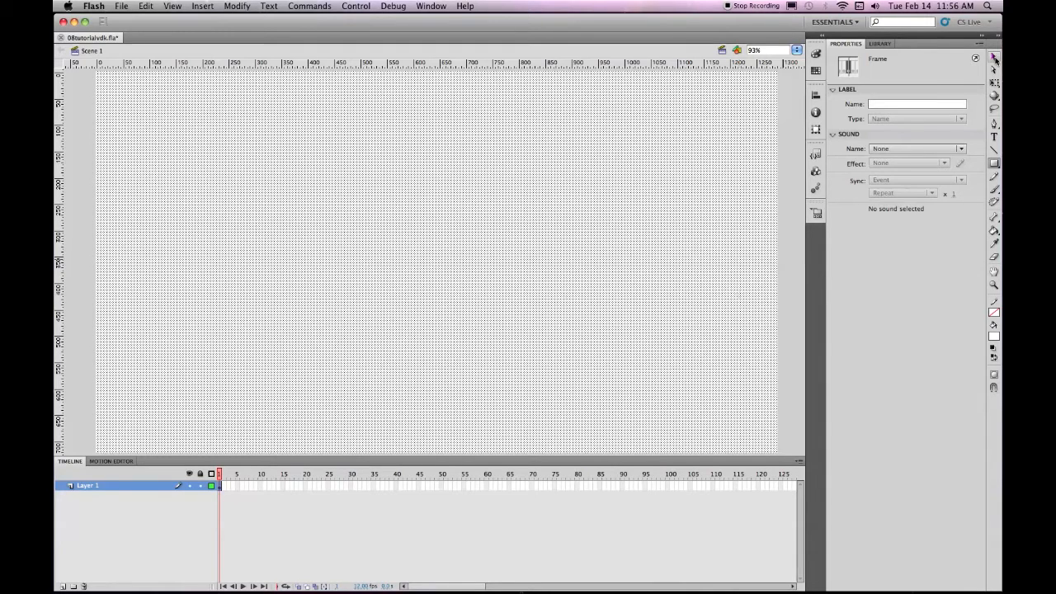
left_click(995, 58)
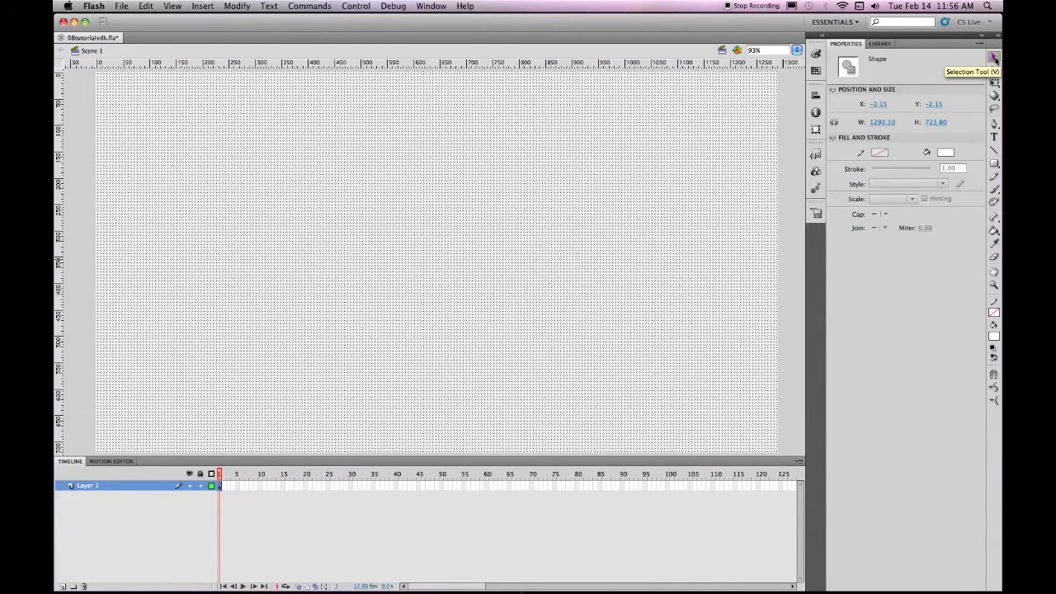
left_click(994, 338)
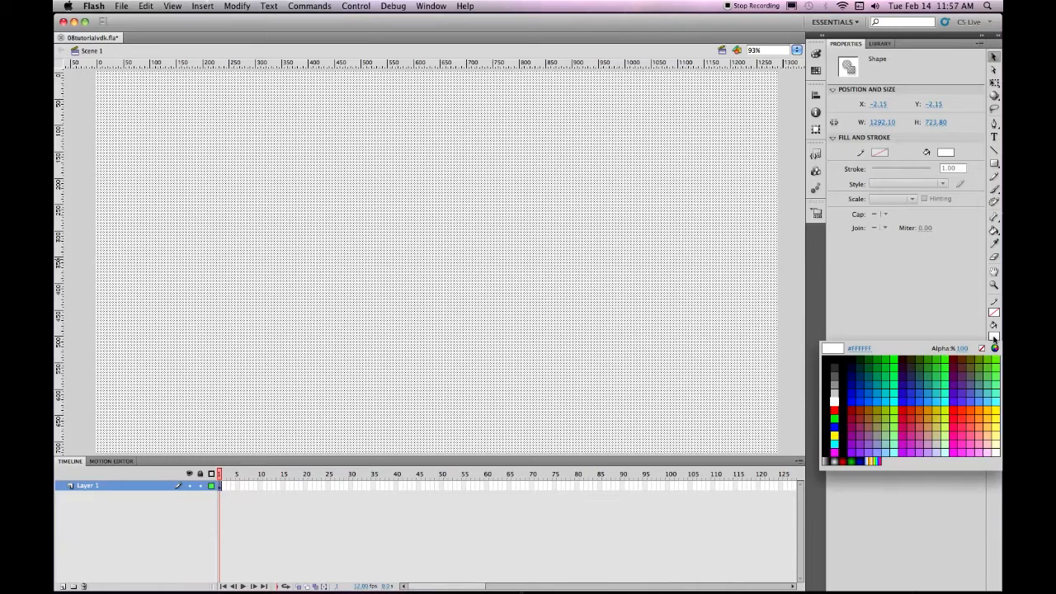
left_click(834, 460)
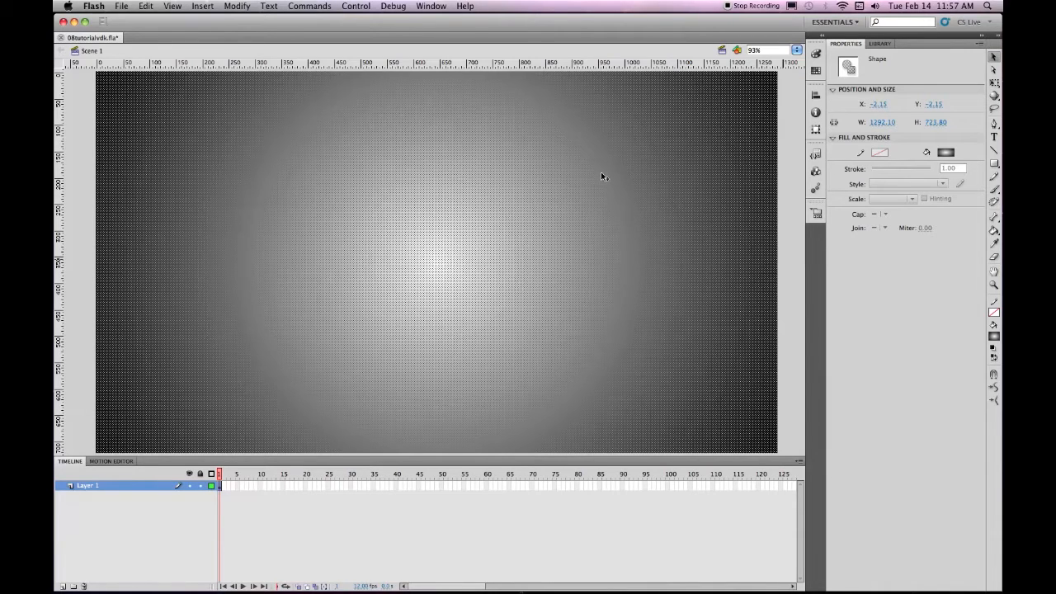
key("f")
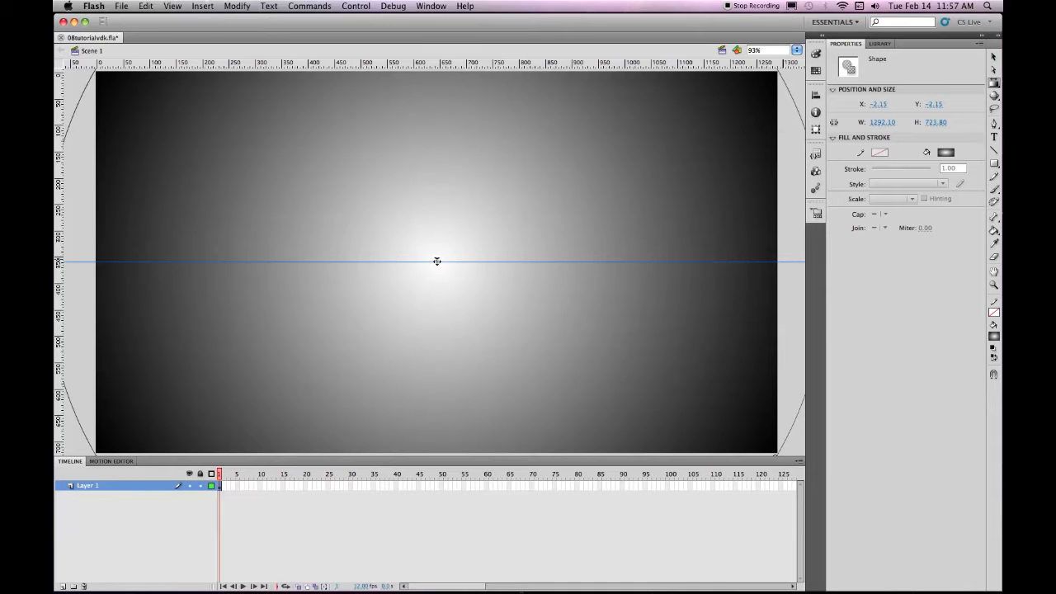
left_click_drag(436, 261, 138, 101)
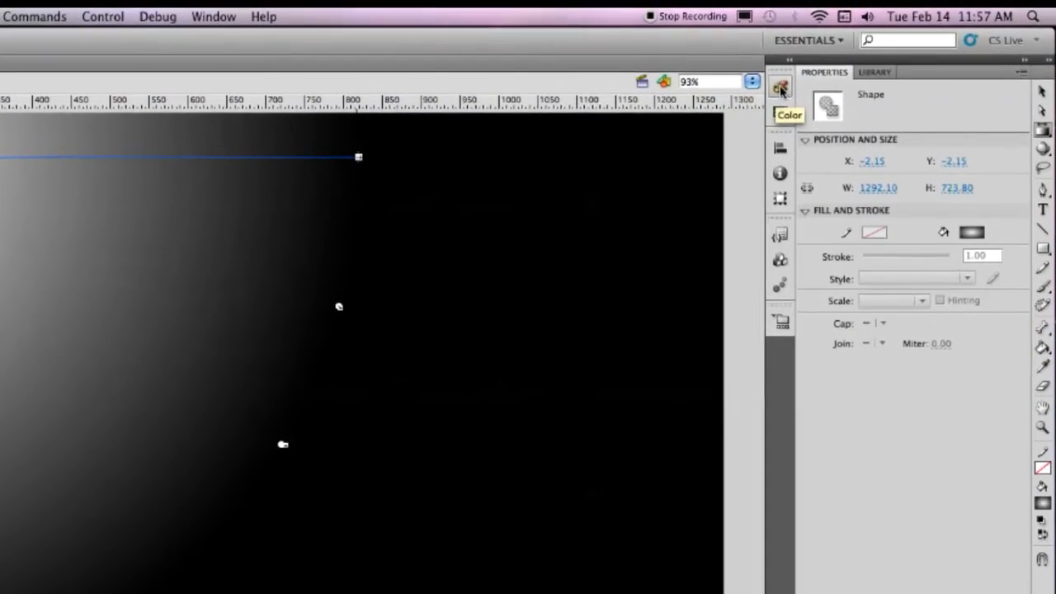
Change the gradient's black outer stop to a light sky blue with a hue of 195° (84DEFC)
left_click(790, 78)
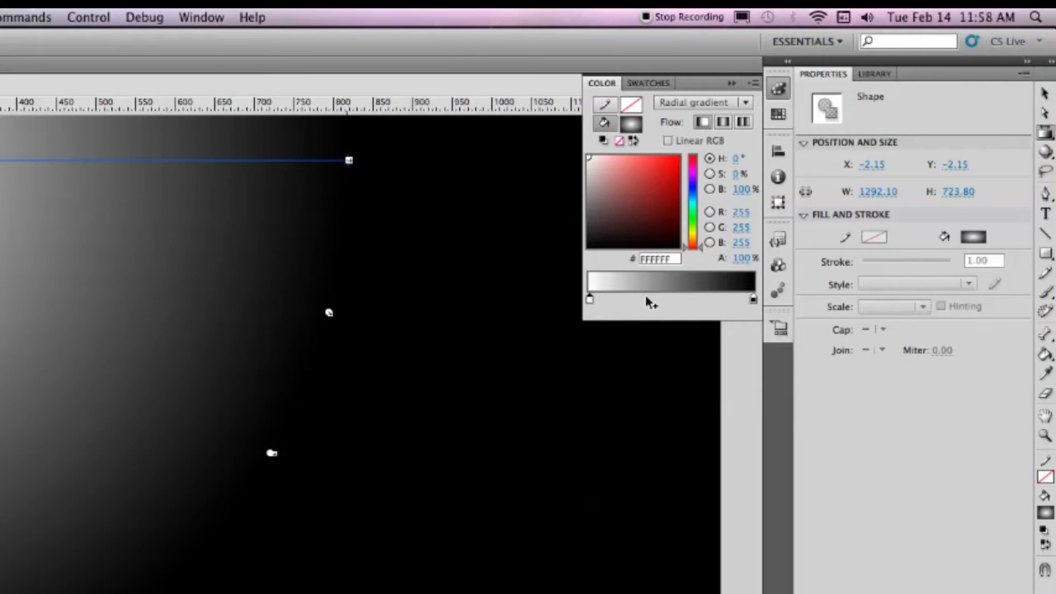
left_click(753, 300)
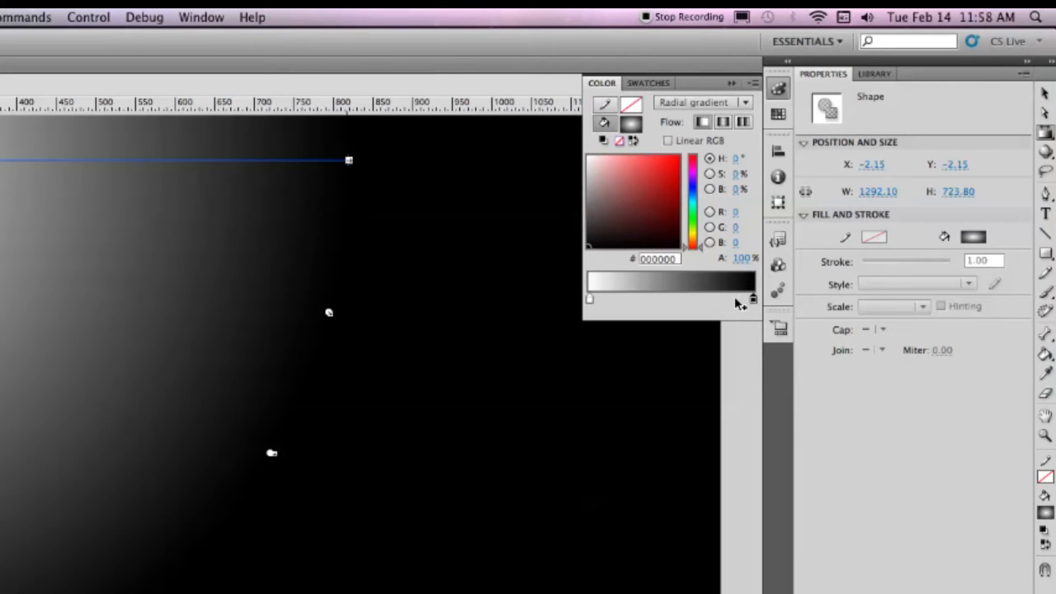
left_click(700, 201)
left_click_drag(701, 201, 703, 205)
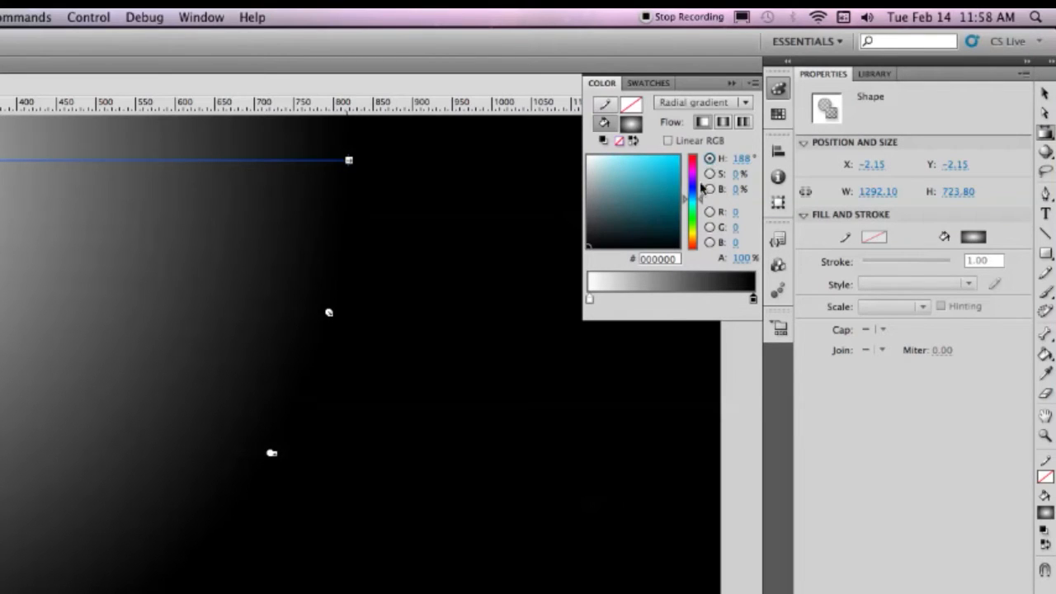
left_click_drag(702, 202, 702, 202)
left_click_drag(702, 203, 699, 201)
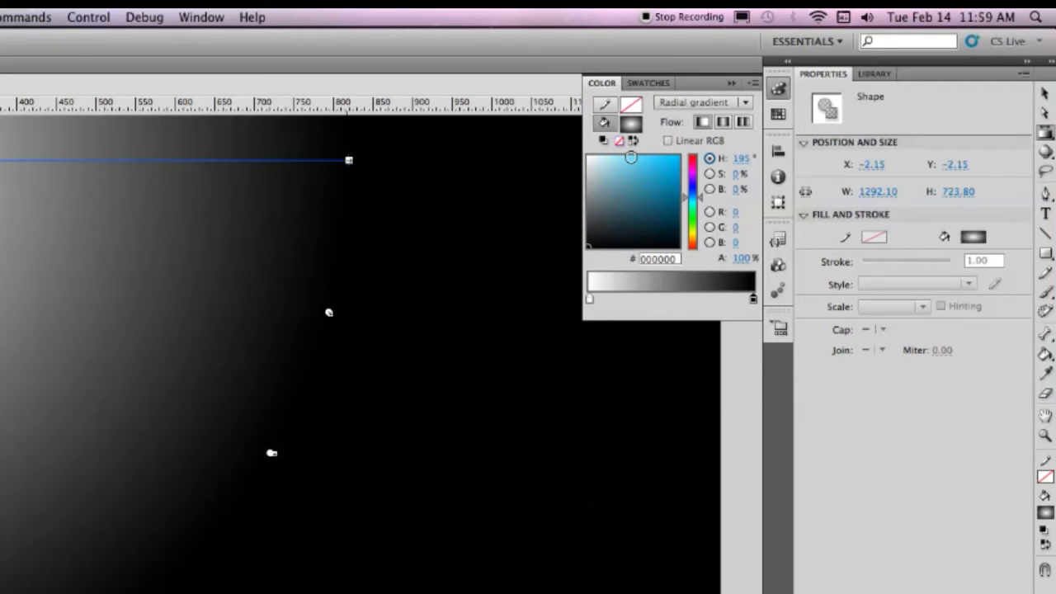
left_click(630, 157)
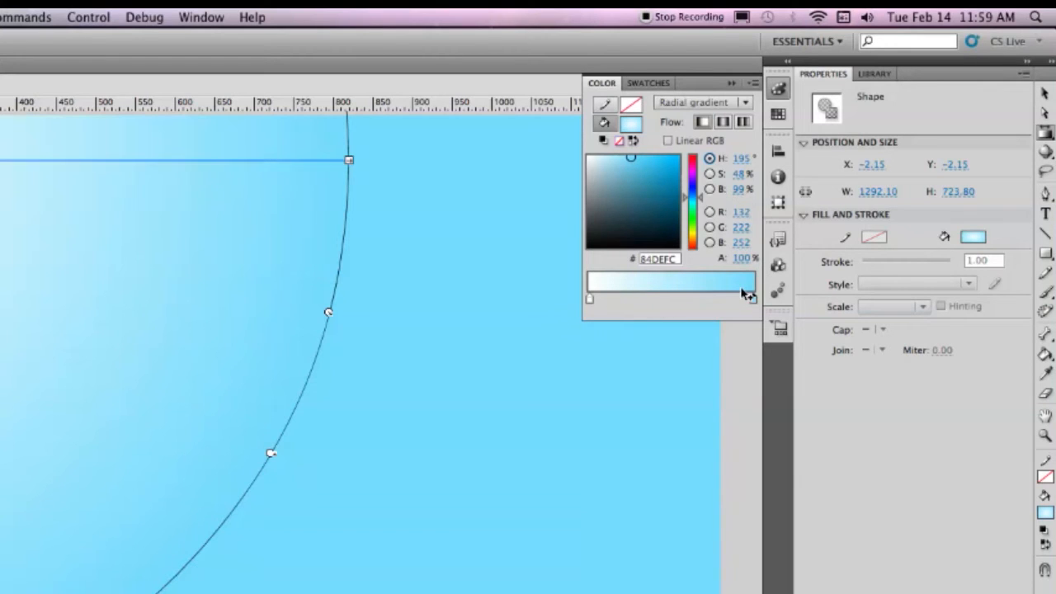
Add two intermediate pale blue stops (D8F5FF and AFEAFE) to the gradient and slide both close to its white end
left_click(641, 301)
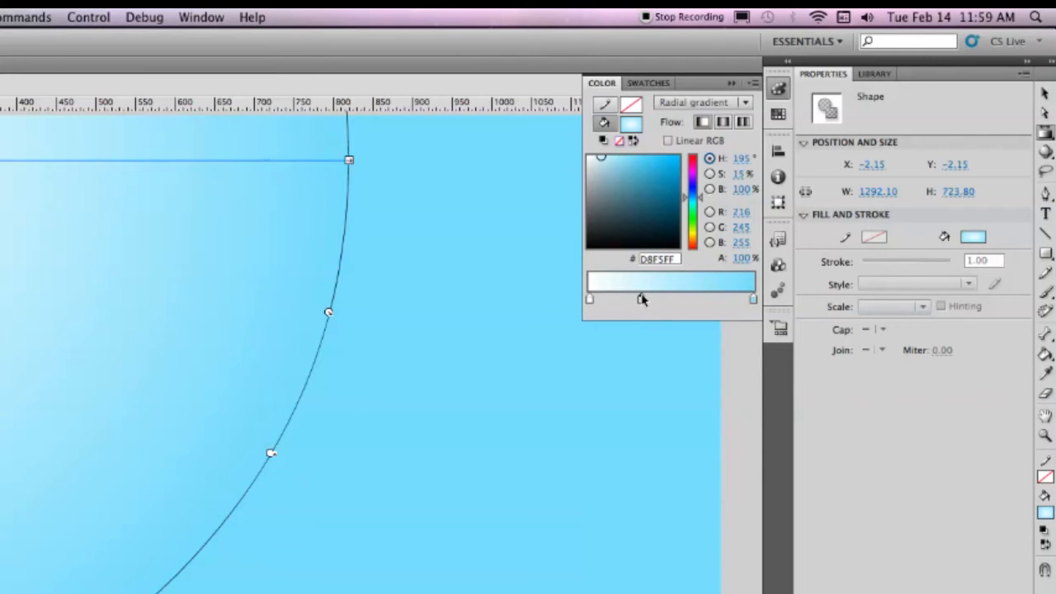
left_click(695, 300)
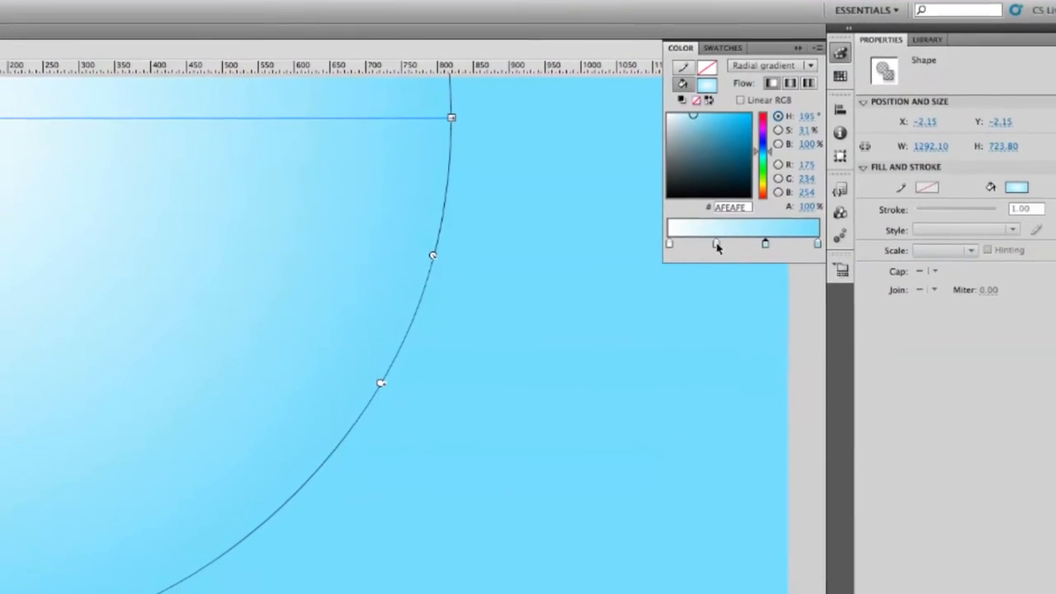
left_click(708, 249)
left_click_drag(730, 231, 701, 231)
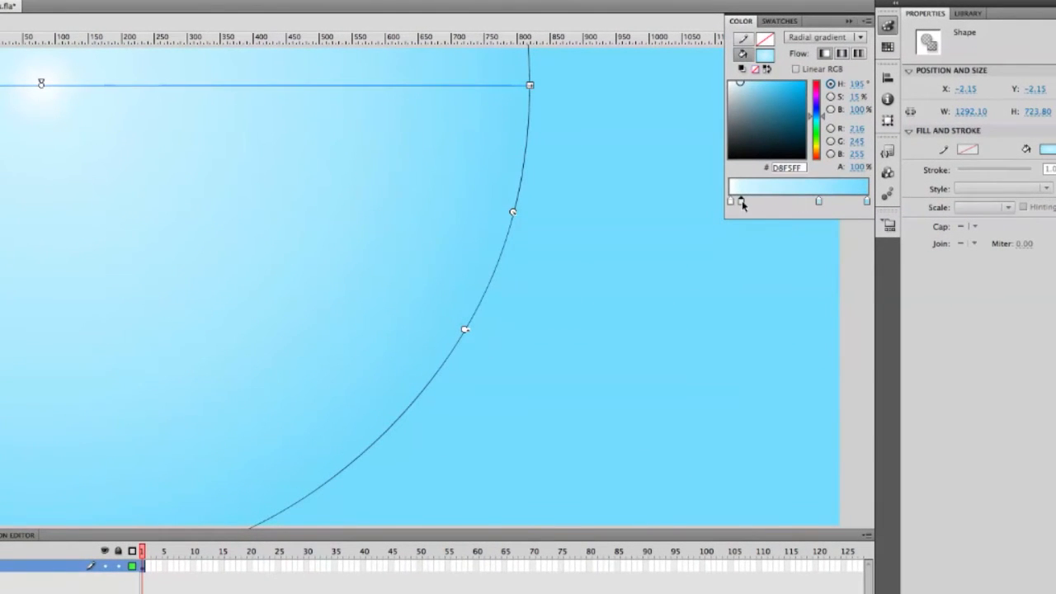
left_click(818, 201)
left_click_drag(818, 203, 749, 202)
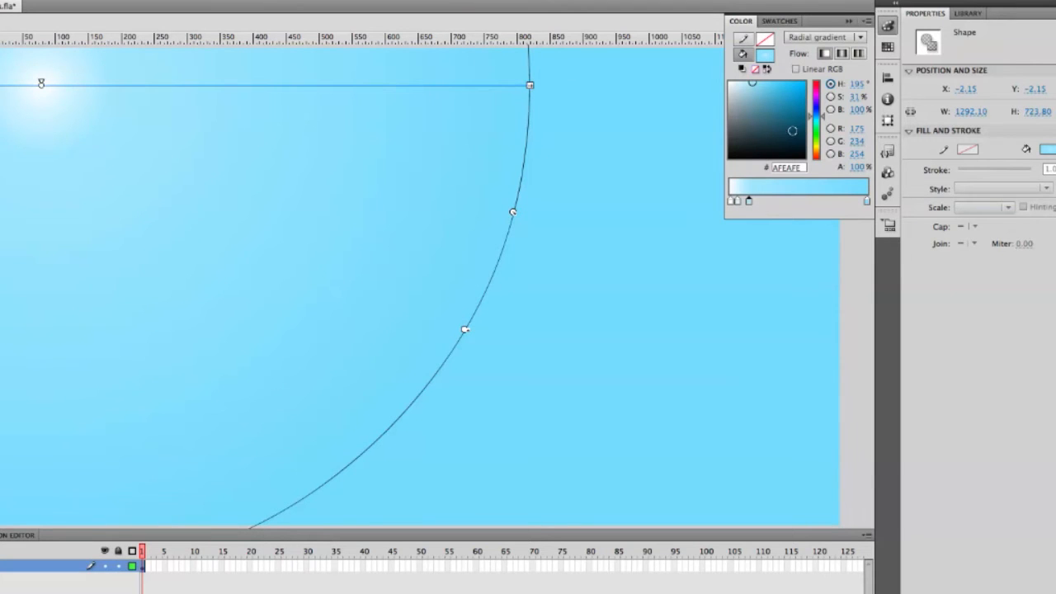
Slide the pale blue AFEAFE stop slightly closer to the gradient's white end
left_click_drag(747, 202, 745, 203)
key("v")
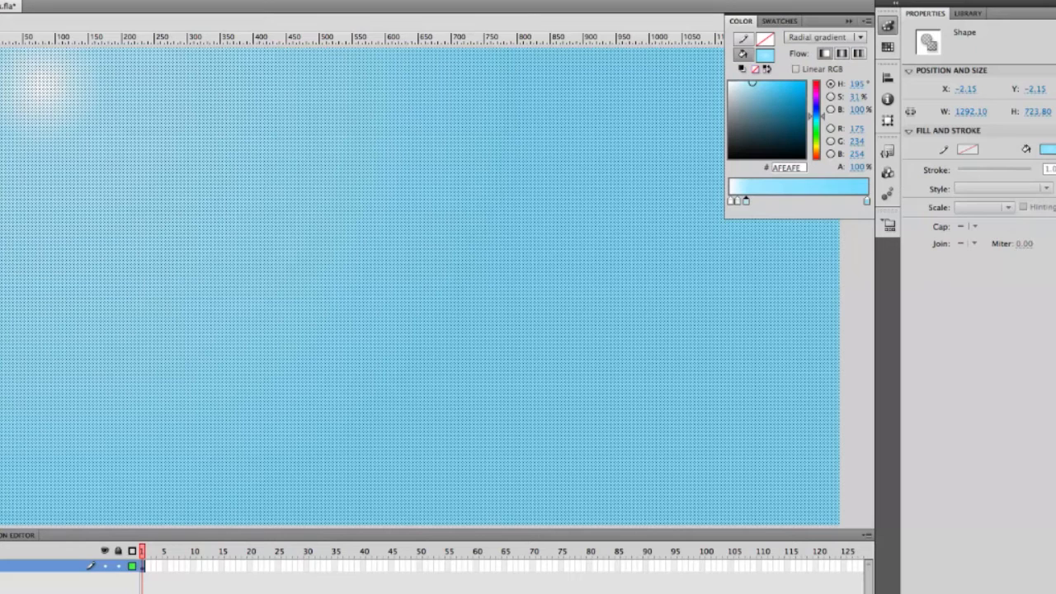
Insert a keyframe at frame 120 and move its gradient center close to the stage's lower-right corner
left_click(817, 566)
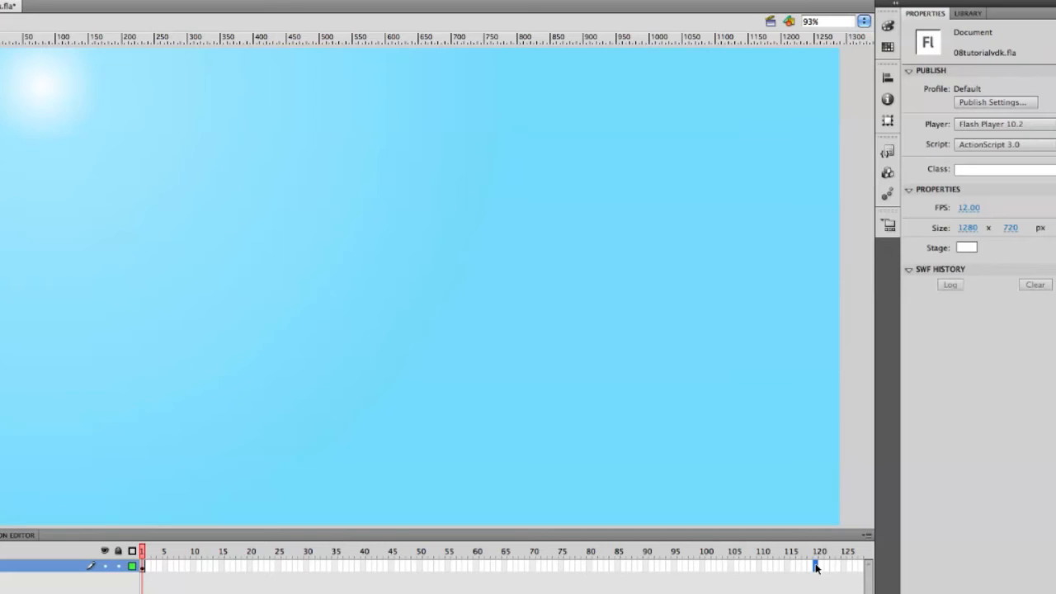
key("F6")
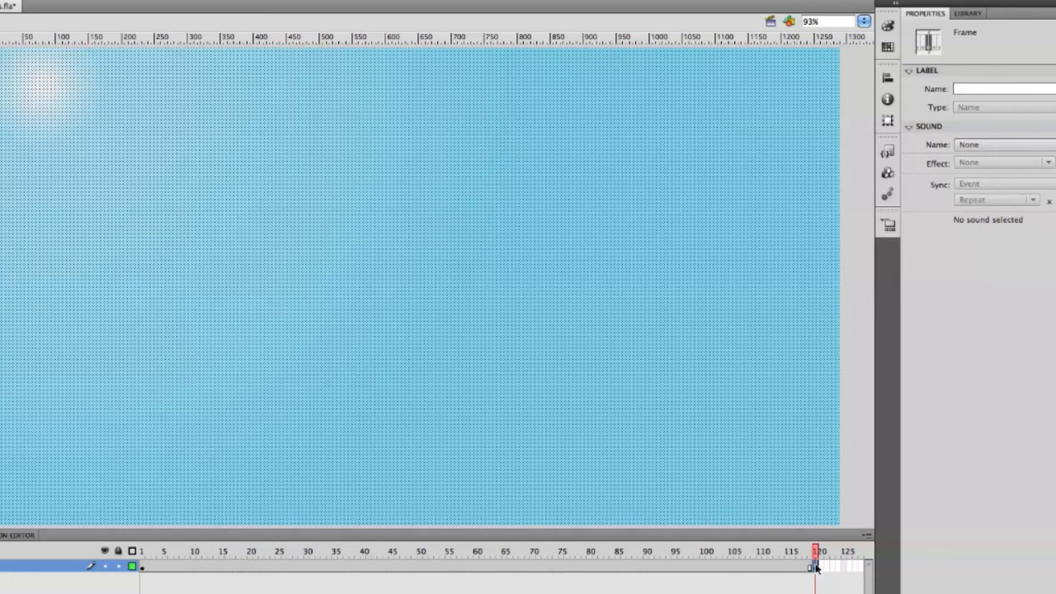
key("f")
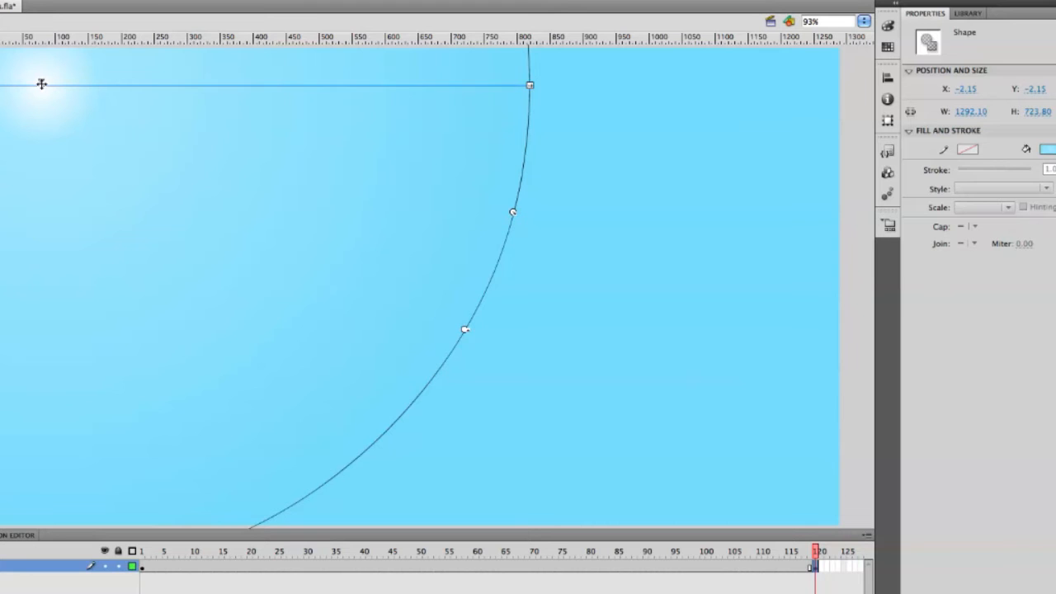
left_click_drag(41, 83, 804, 495)
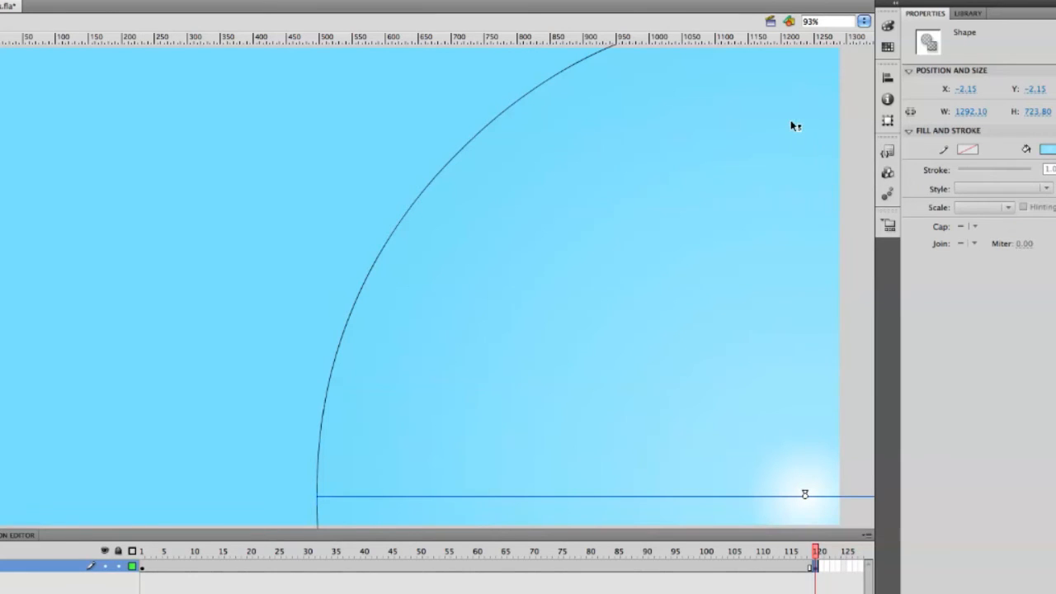
Change the second gradient stop at frame 120 to a warm yellow with a hue of 52° (F7E66F)
left_click(888, 27)
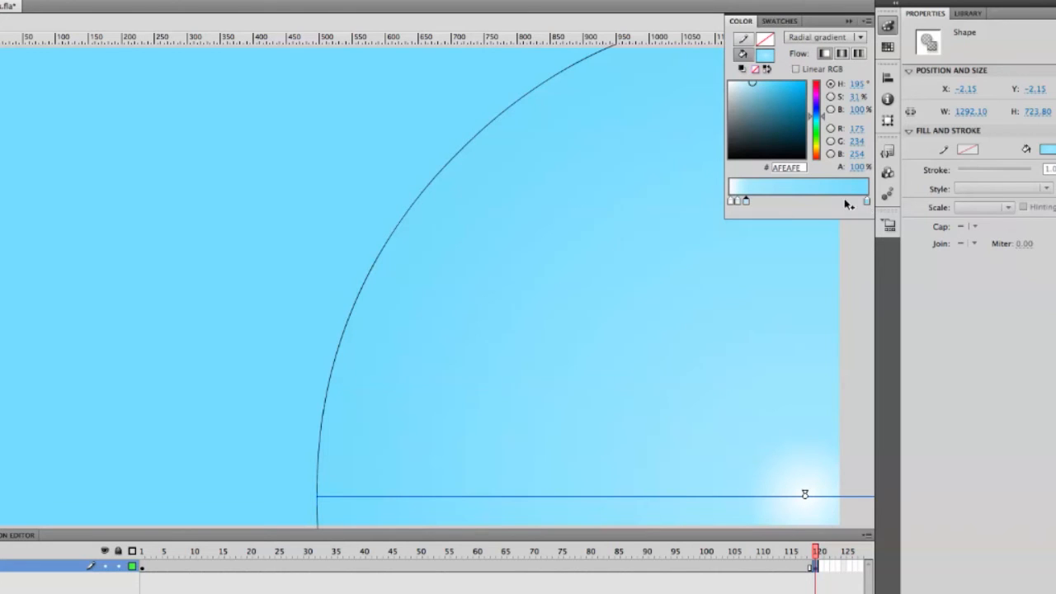
left_click(738, 201)
left_click(827, 124)
left_click_drag(827, 122, 825, 148)
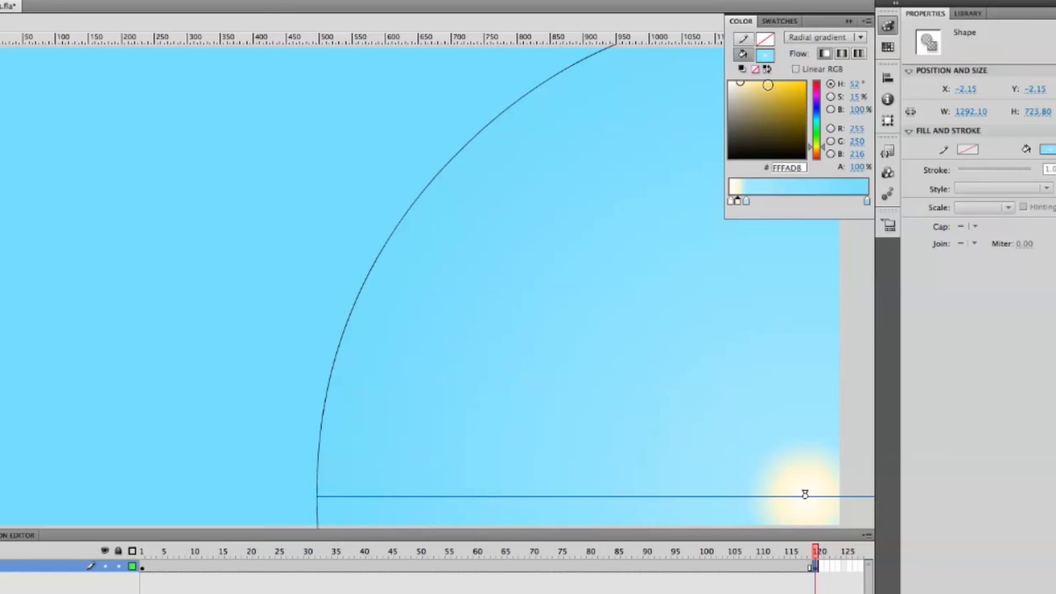
left_click_drag(771, 85, 770, 84)
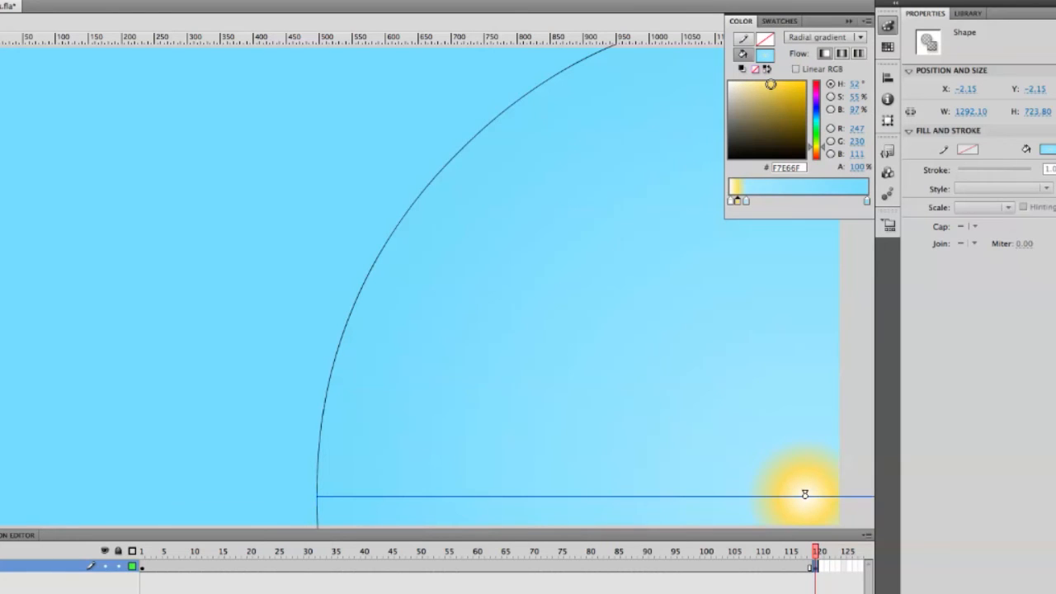
Change the third gradient stop at frame 120 to a purple with a hue of 294° (C554D2)
left_click(745, 201)
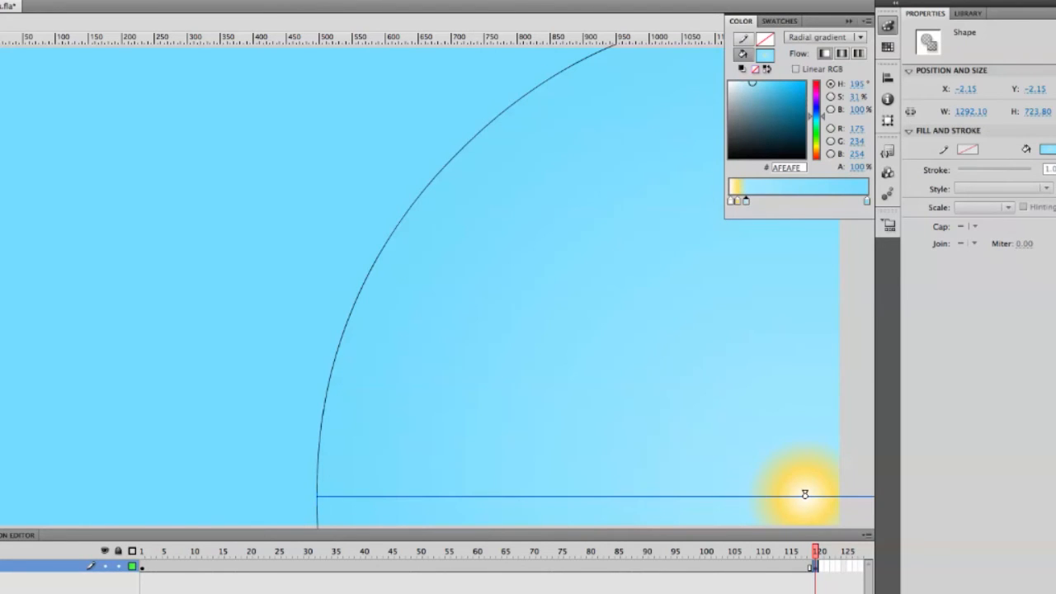
left_click_drag(825, 121, 825, 98)
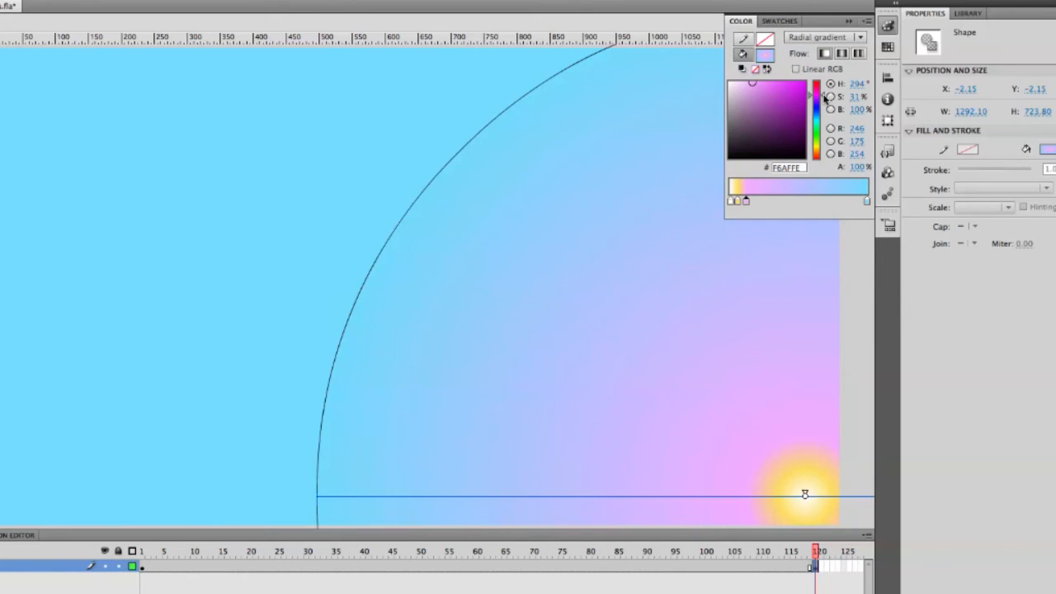
left_click(774, 91)
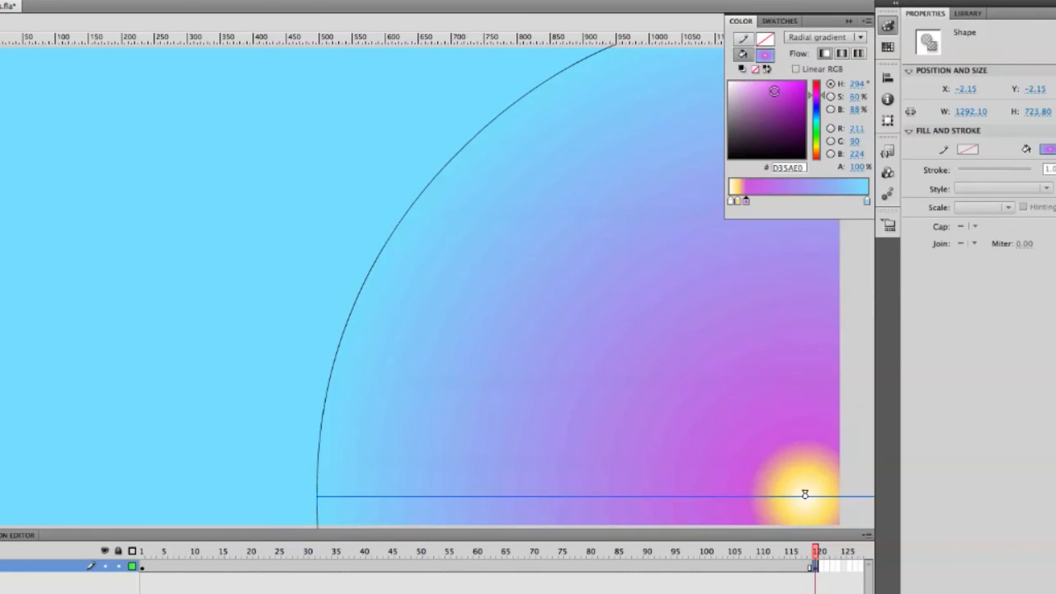
left_click(774, 94)
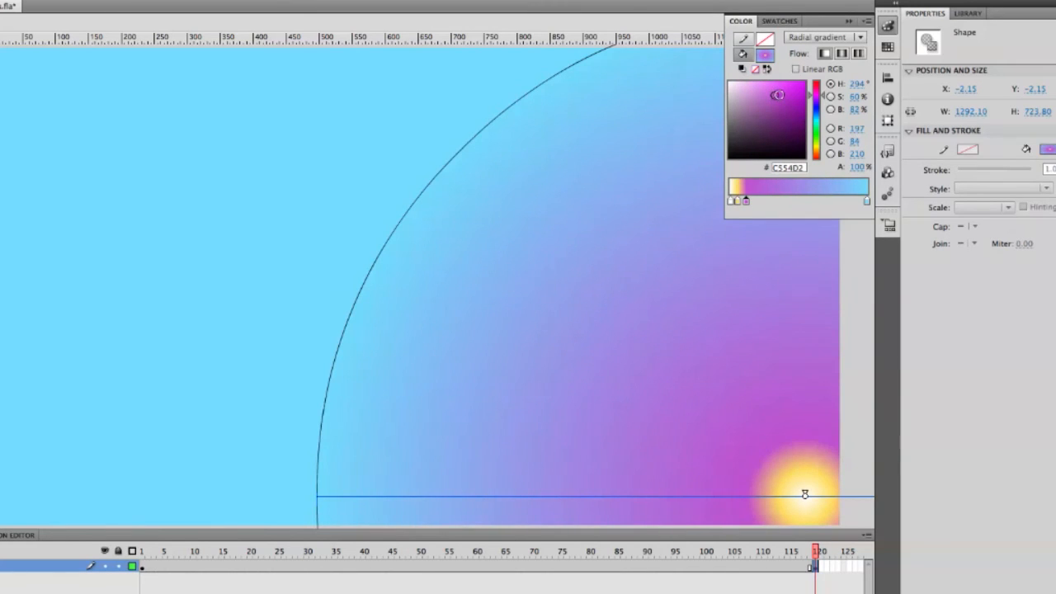
Change the gradient's outer stop at frame 120 to a dark blue with a hue of 238° (161977)
left_click(866, 200)
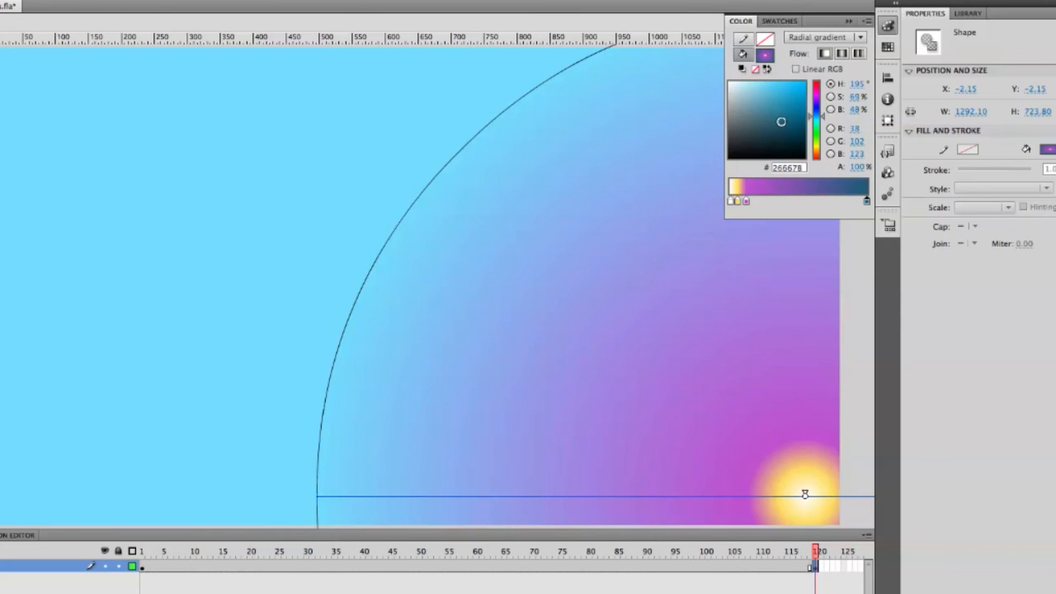
left_click(782, 121)
left_click(787, 121)
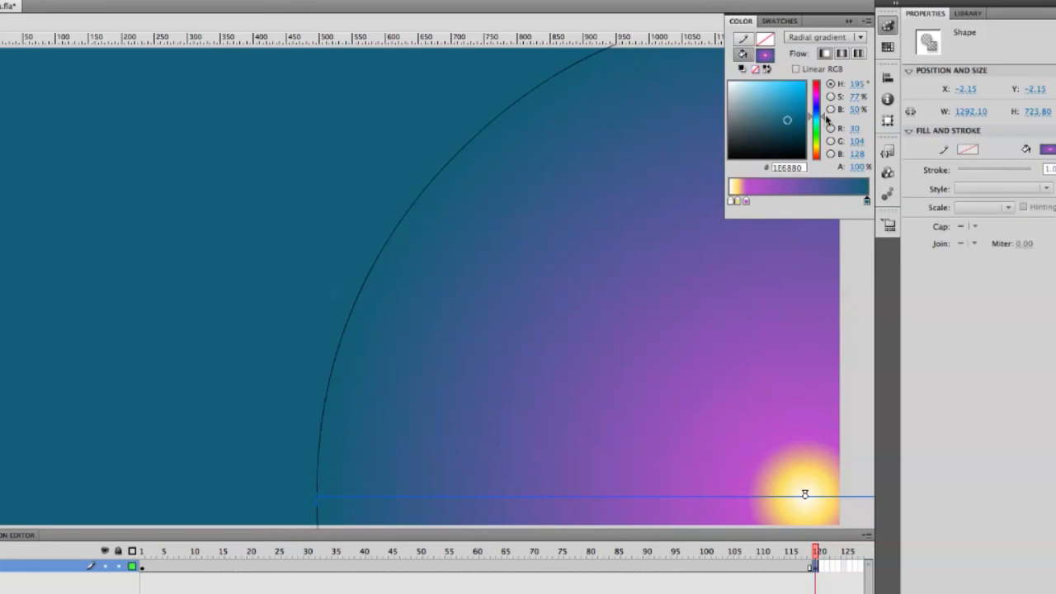
left_click_drag(825, 119, 825, 109)
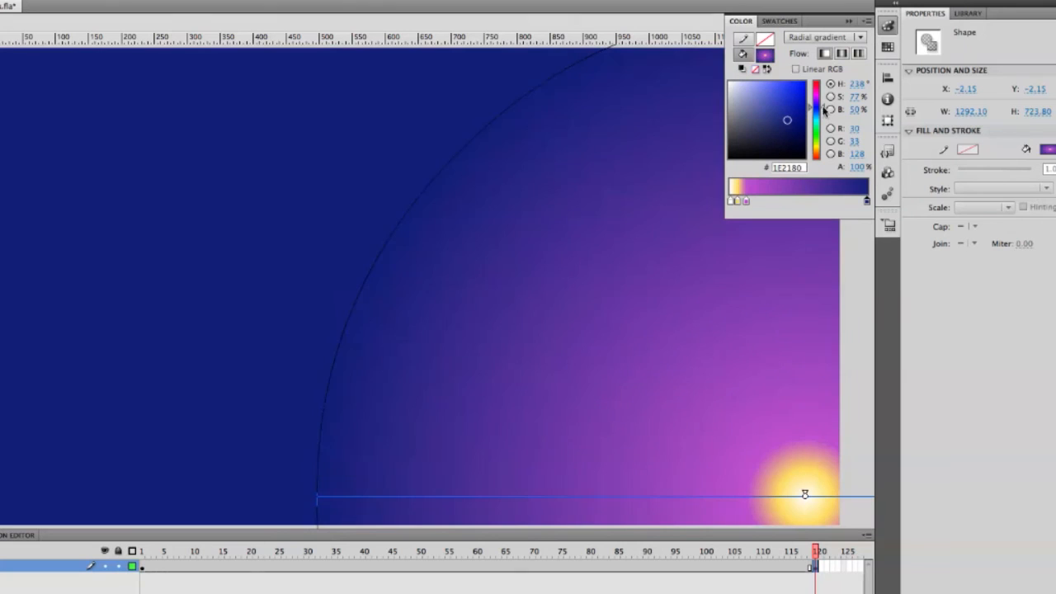
left_click(788, 121)
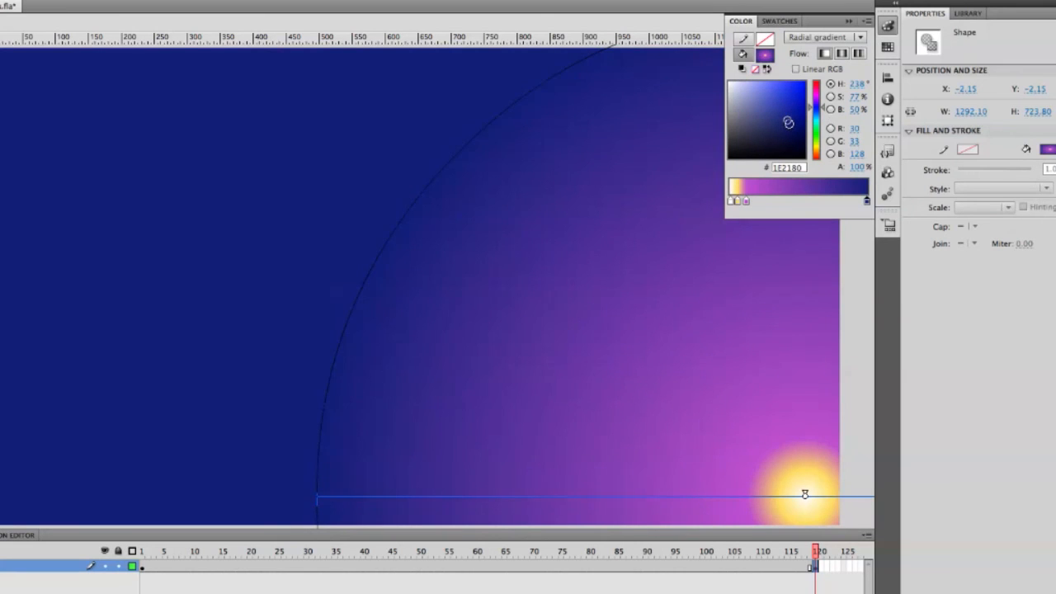
left_click_drag(788, 122, 793, 124)
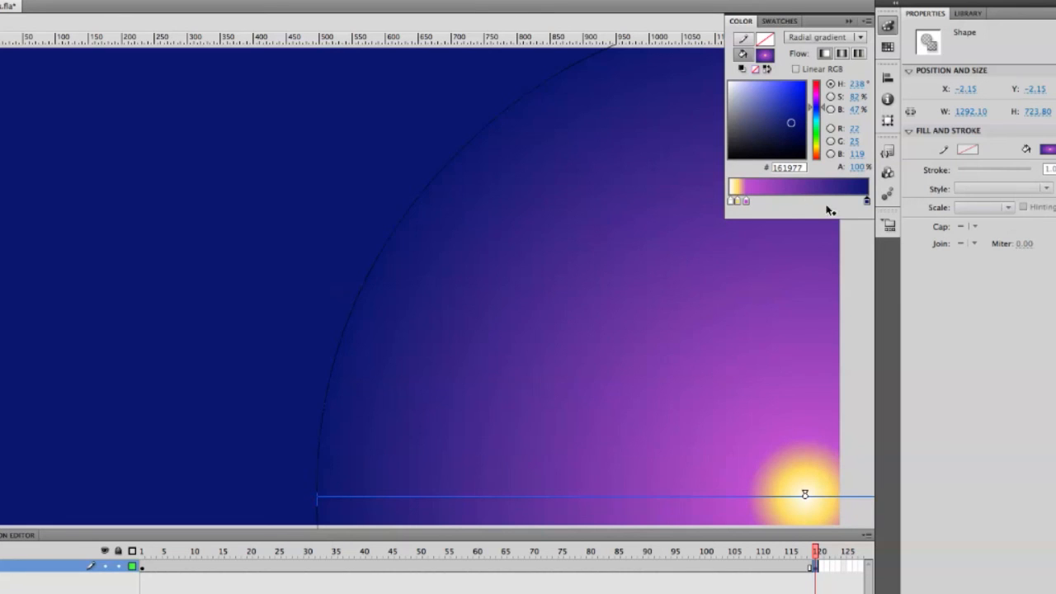
Save the document, return to frame 1 with nothing selected and test the movie
key("super+s")
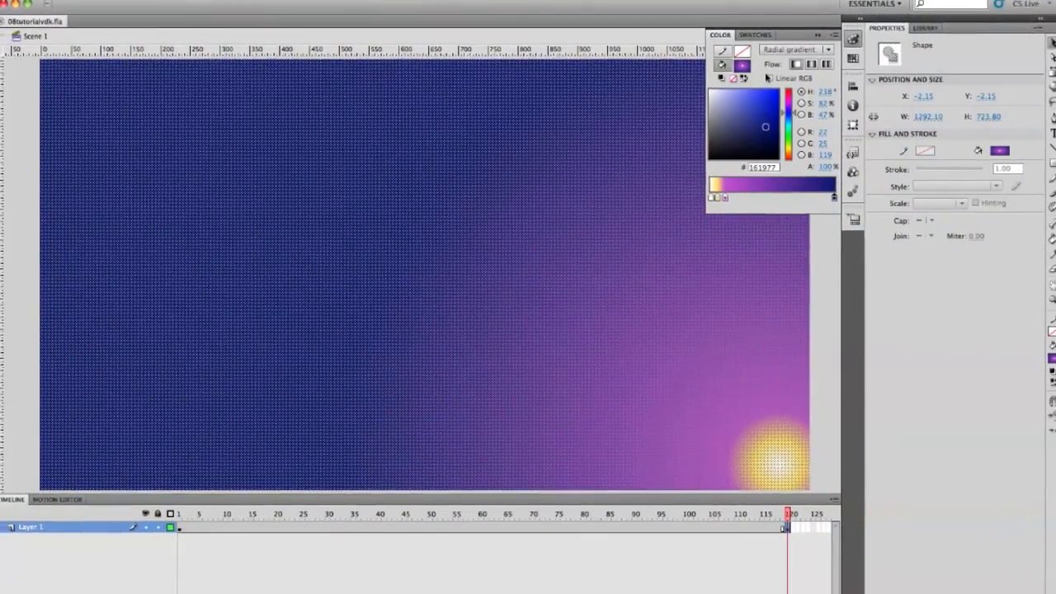
left_click(817, 299)
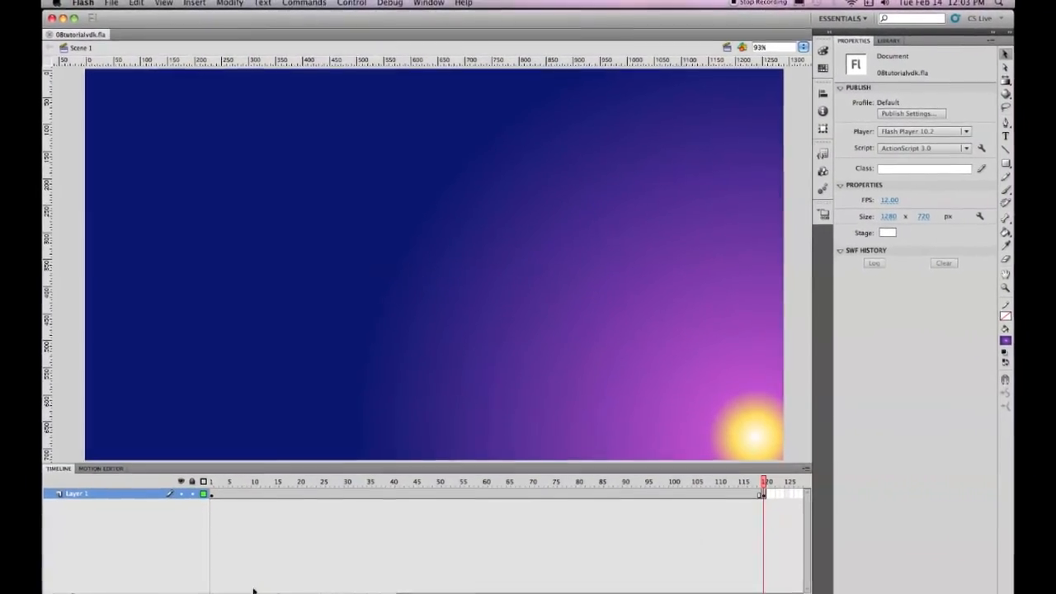
left_click(222, 588)
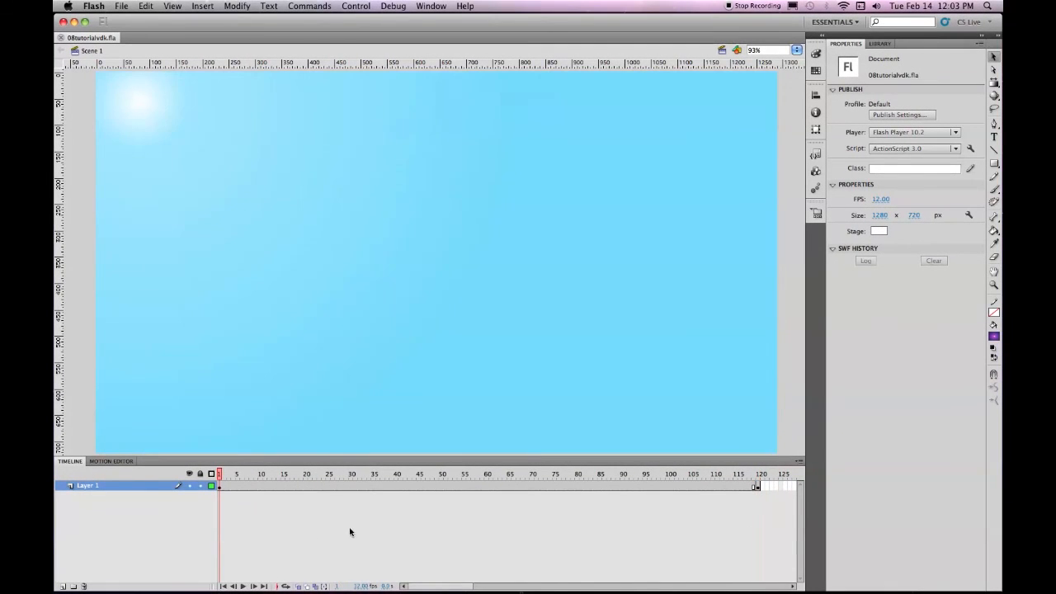
key("super+Return")
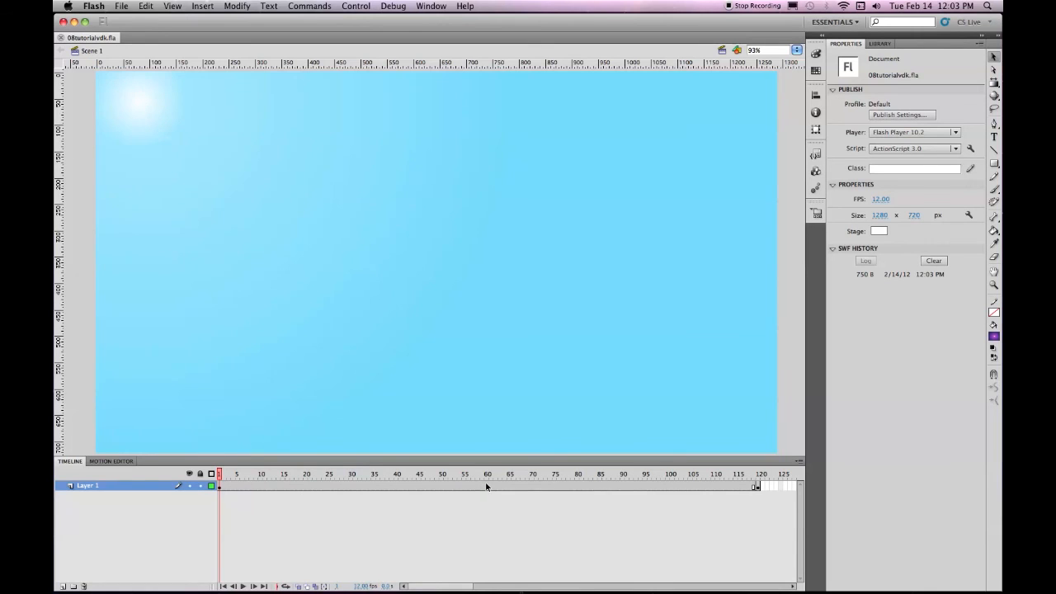
Create a shape tween between the keyframes at frames 1 and 120 and test the tweened movie
right_click(486, 486)
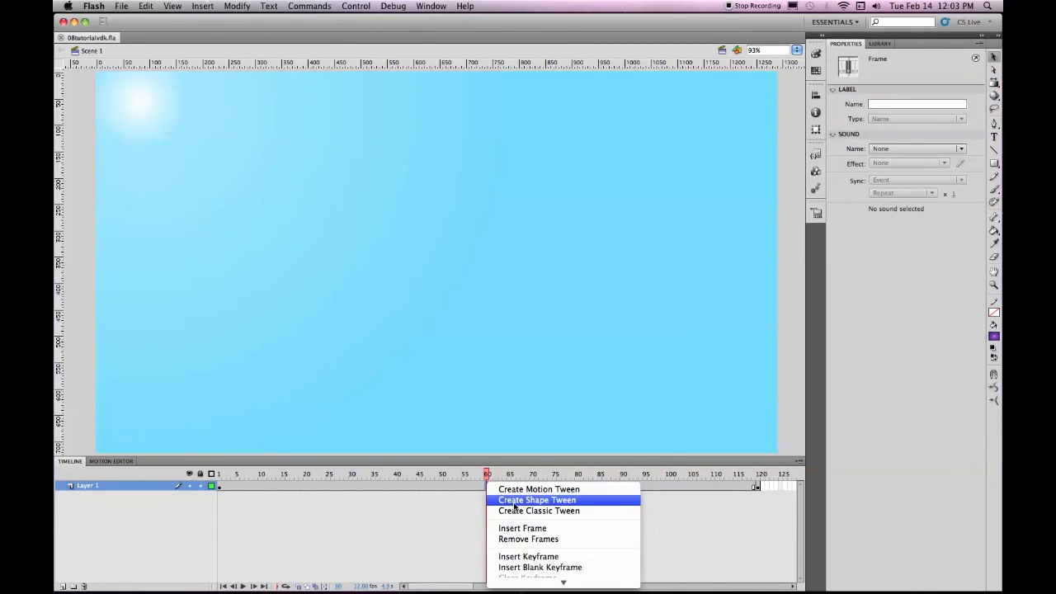
left_click(513, 501)
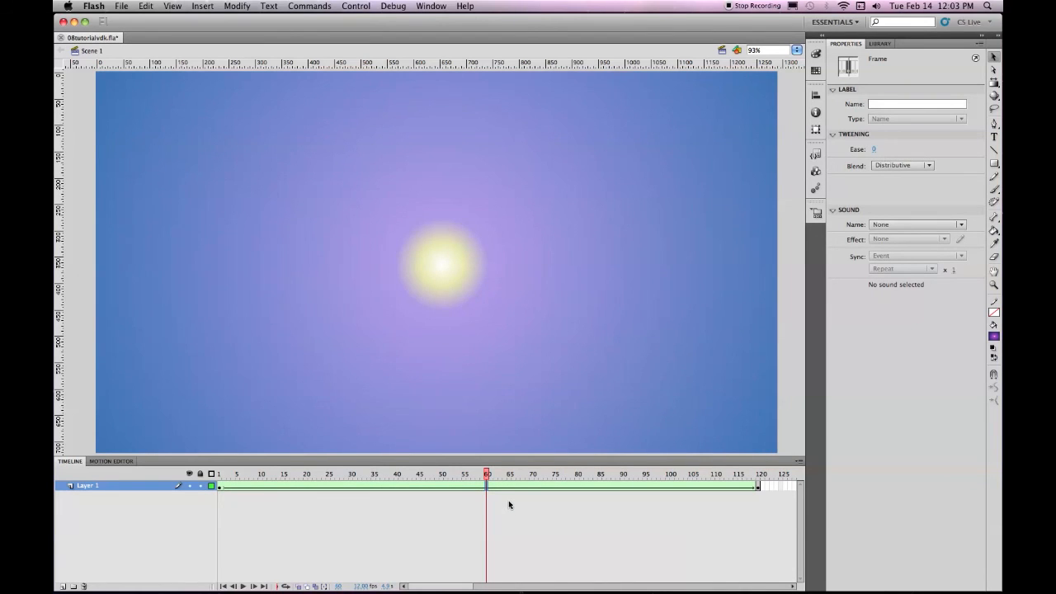
key("super+Return")
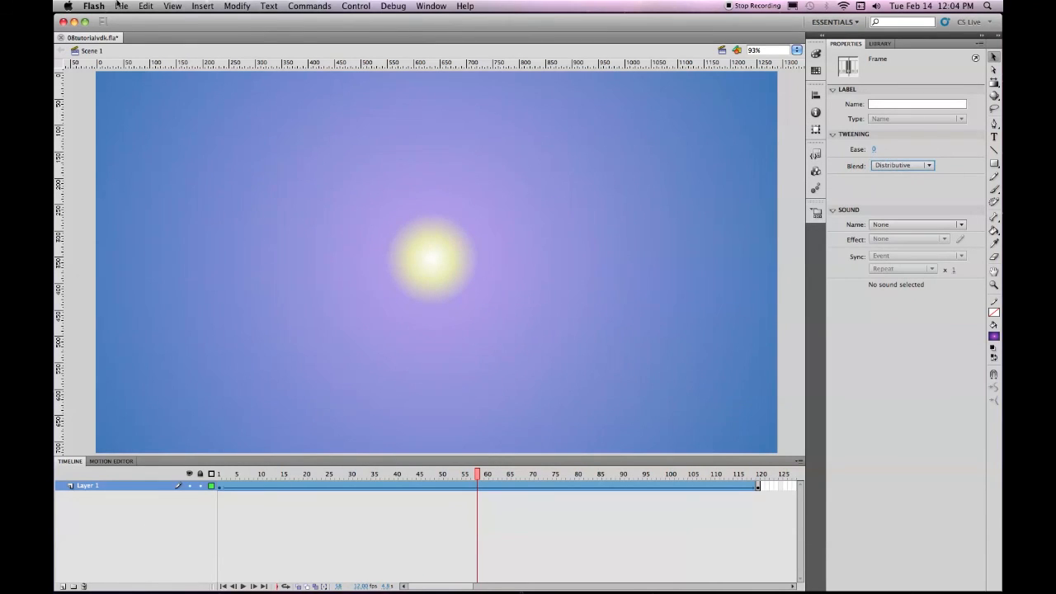
Save the document with its shape tween and run the movie test once more
left_click(121, 6)
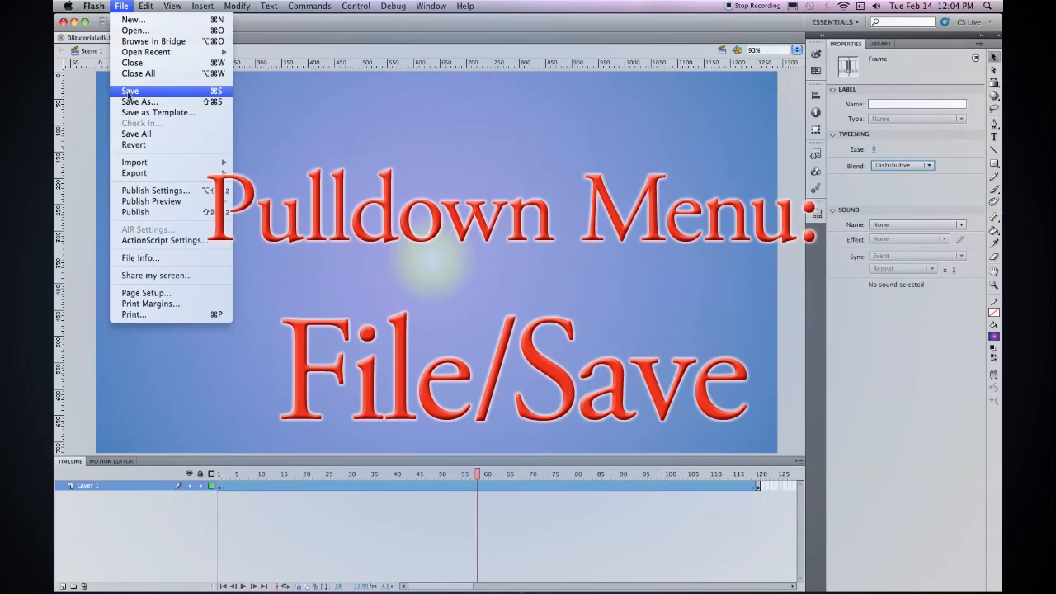
left_click(127, 92)
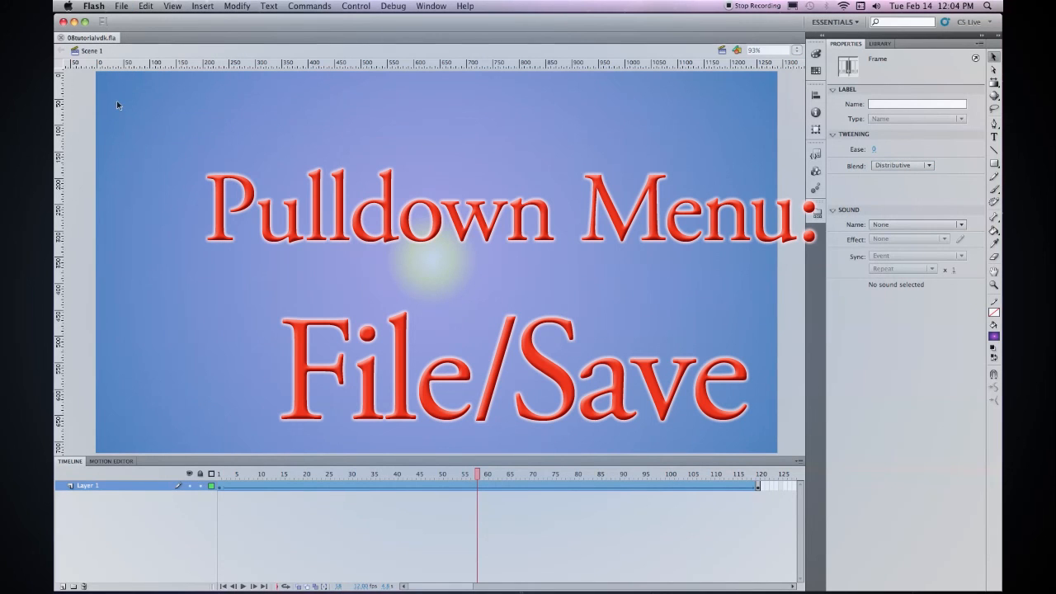
key("super+Return")
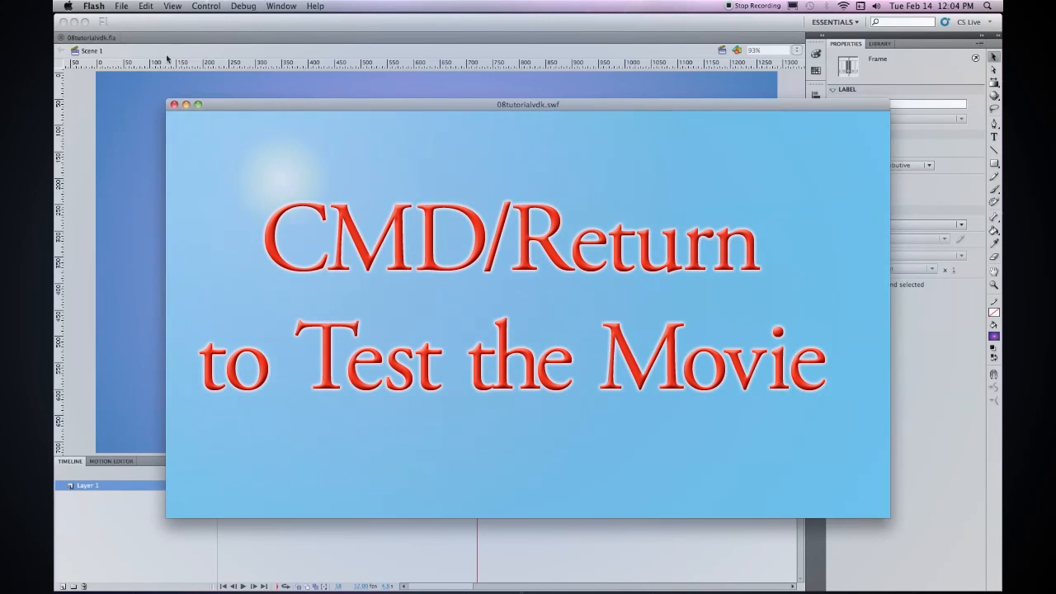